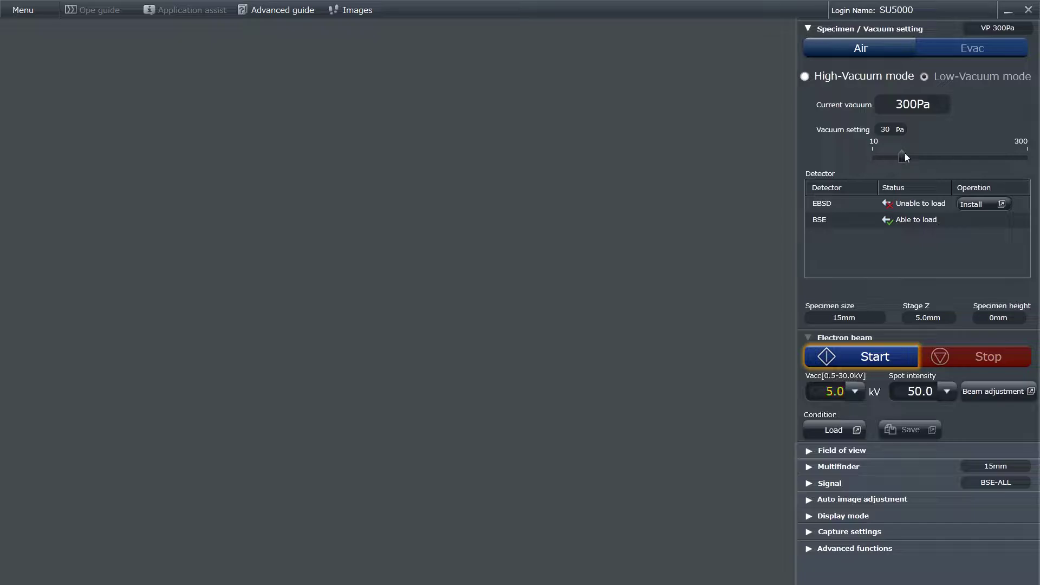
- Set the low-vacuum pressure to 10 Pa and start the electron beam with a 10.0 kV accelerating voltage
left_click_drag(903, 155, 872, 162)
left_click(872, 149)
left_click(837, 358)
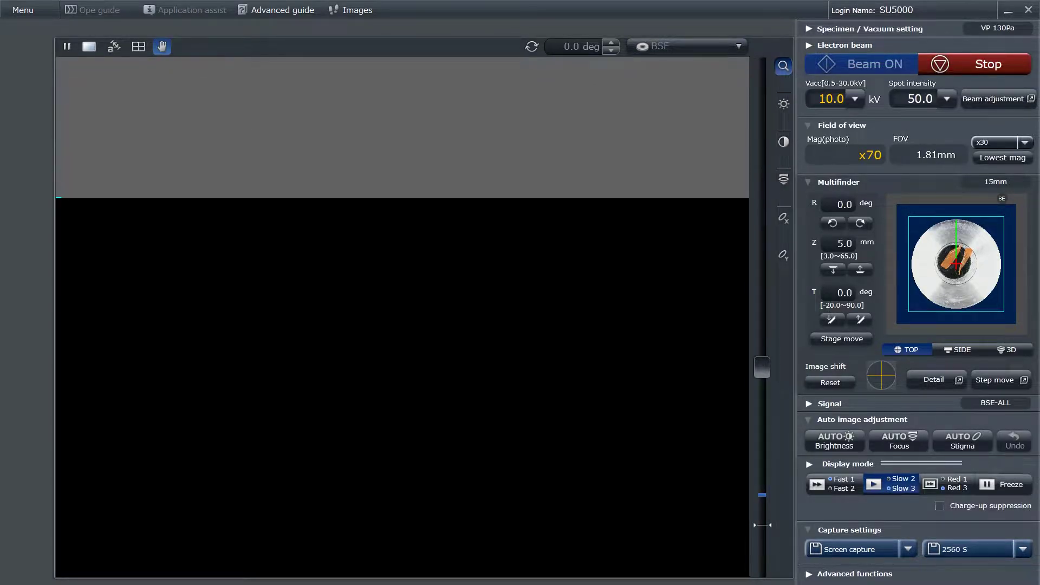
- Open the detector signal choices for the live image
left_click(695, 47)
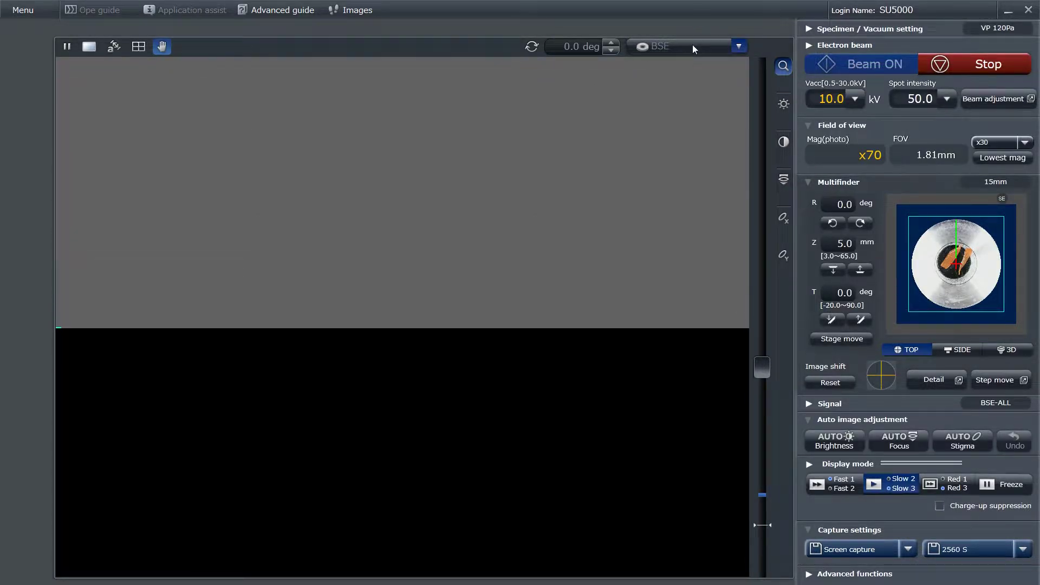
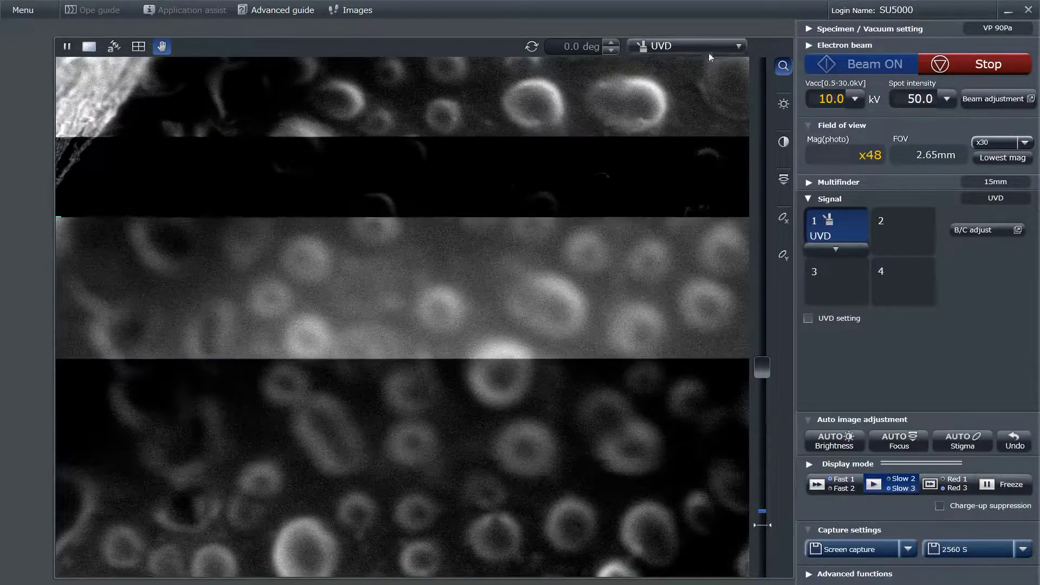
- Open the Multifinder stage view, recentre the stage on the specimen tissue and raise the magnification to about x2.00k
left_click(838, 182)
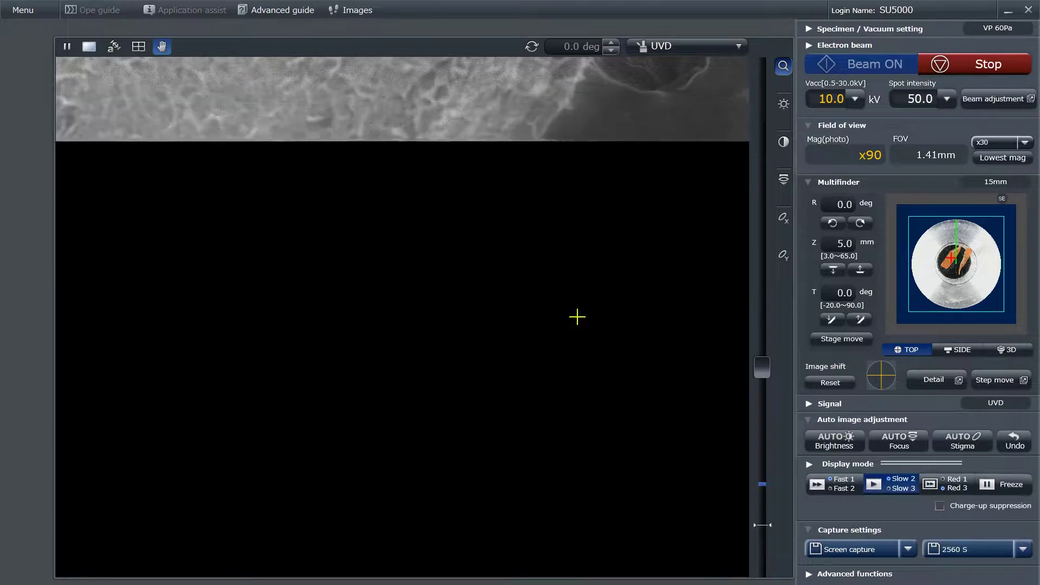
double_click(166, 145)
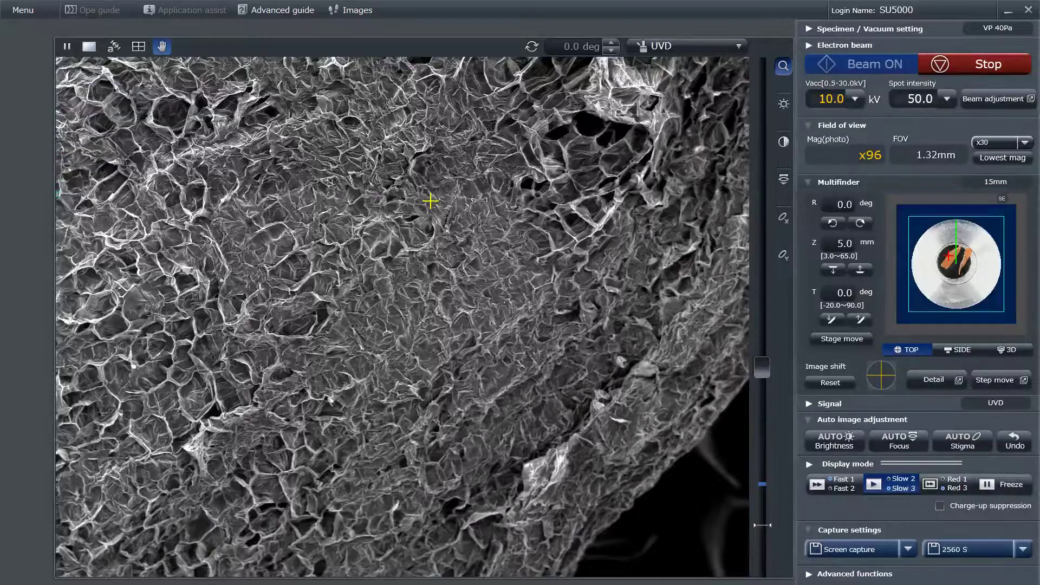
scroll(431, 200, "up", 5)
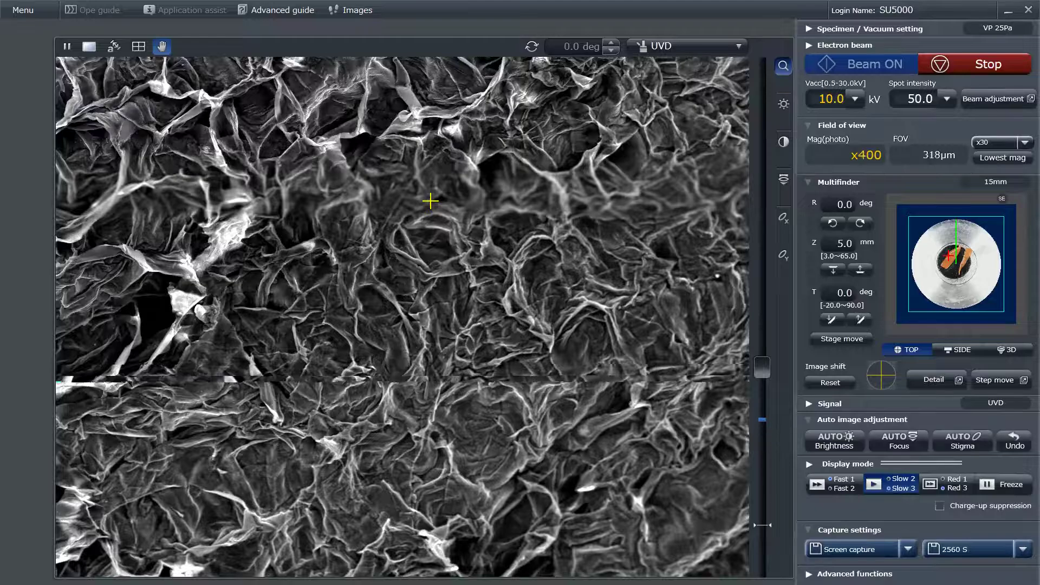
scroll(430, 201, "up", 3)
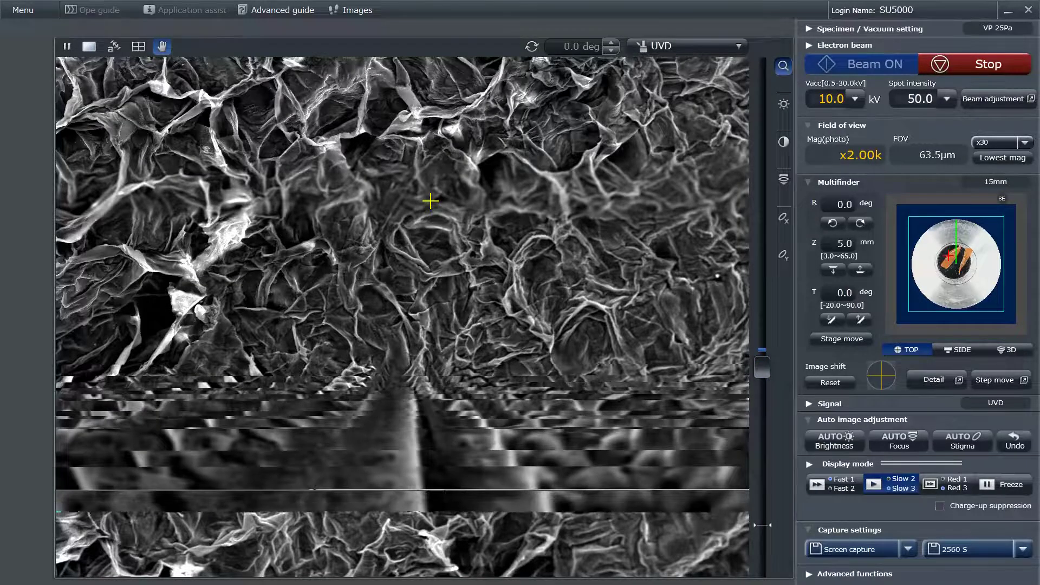
scroll(430, 201, "down", 1)
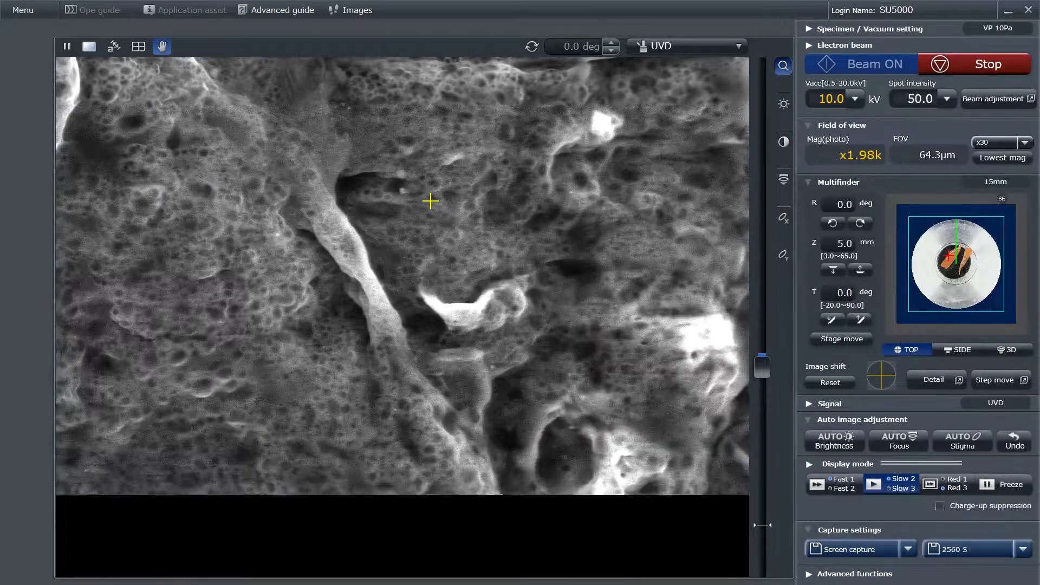
scroll(430, 201, "down", 1)
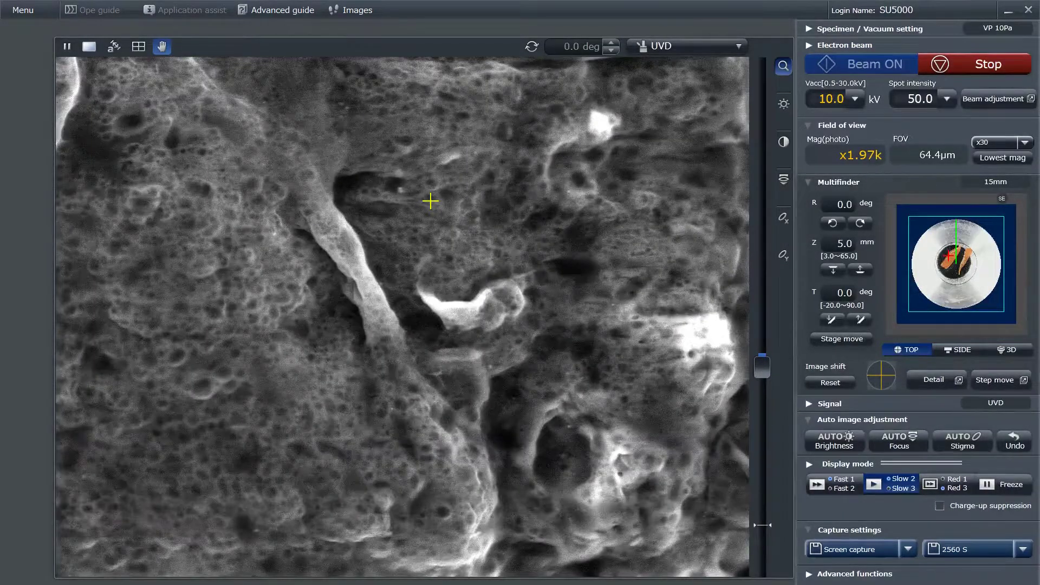
- Examine the porous specimen surface in the UVD image at about x10.0k
scroll(254, 279, "up", 2)
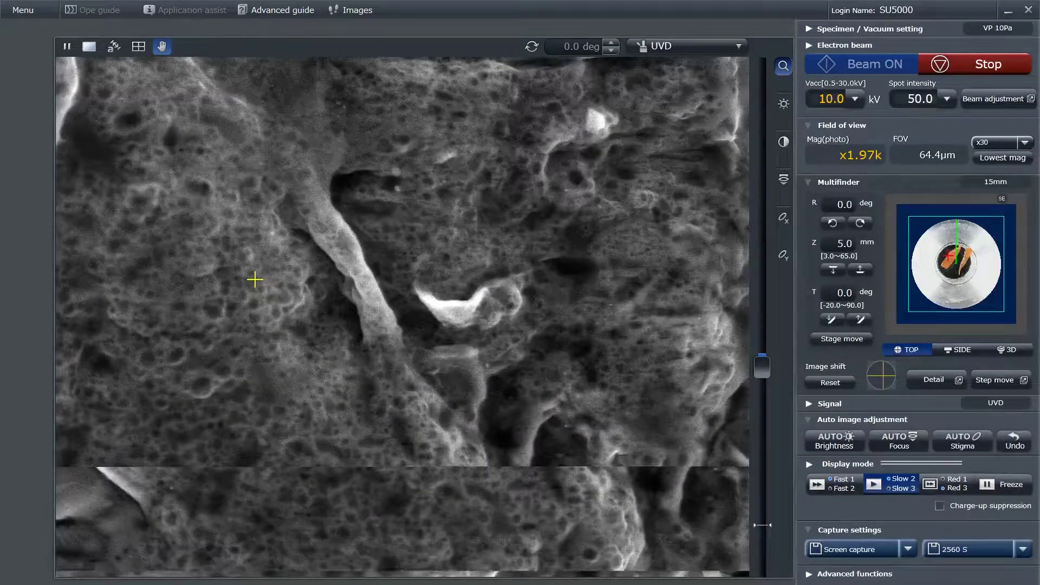
scroll(254, 280, "up", 5)
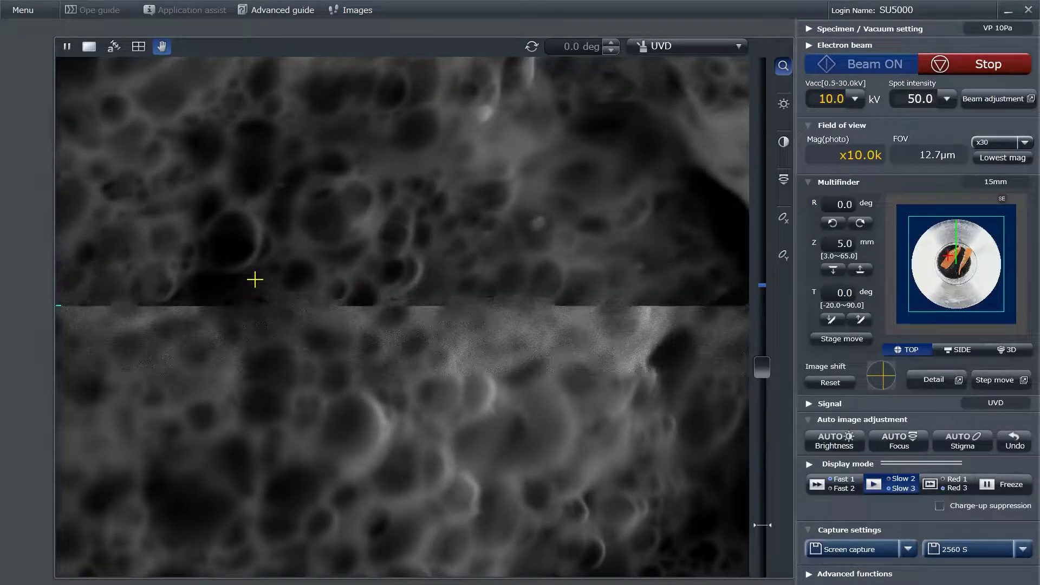
scroll(254, 279, "down", 1)
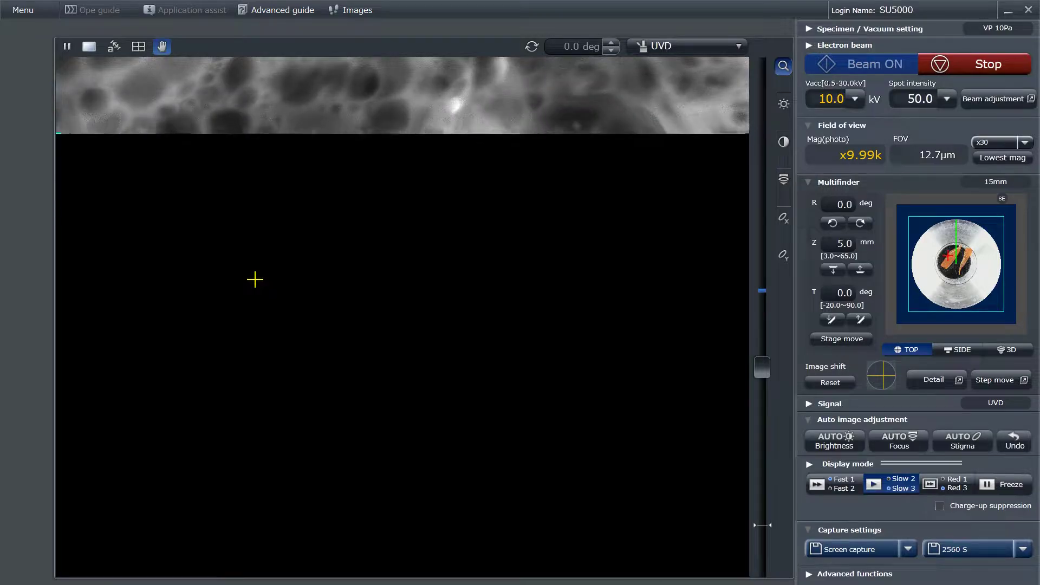
scroll(255, 279, "up", 1)
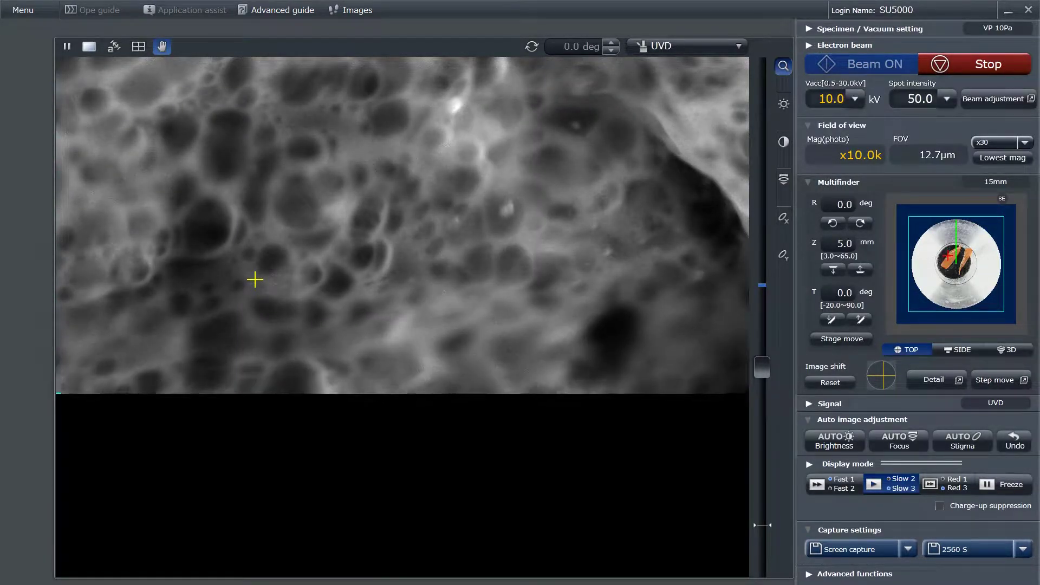
scroll(255, 279, "down", 1)
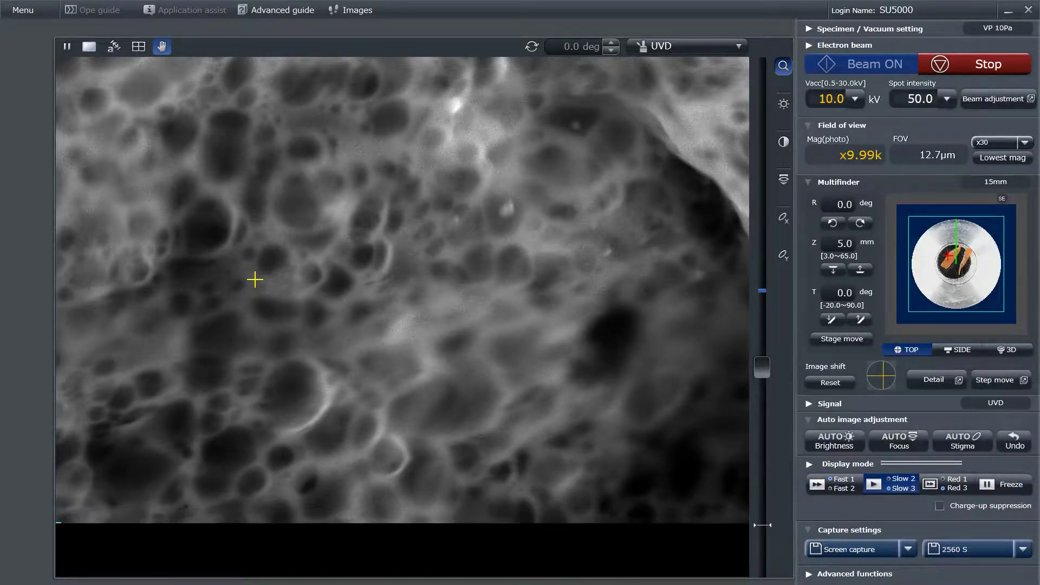
- Lower the magnification in stages to x70 to view the wider specimen area
scroll(255, 279, "down", 5)
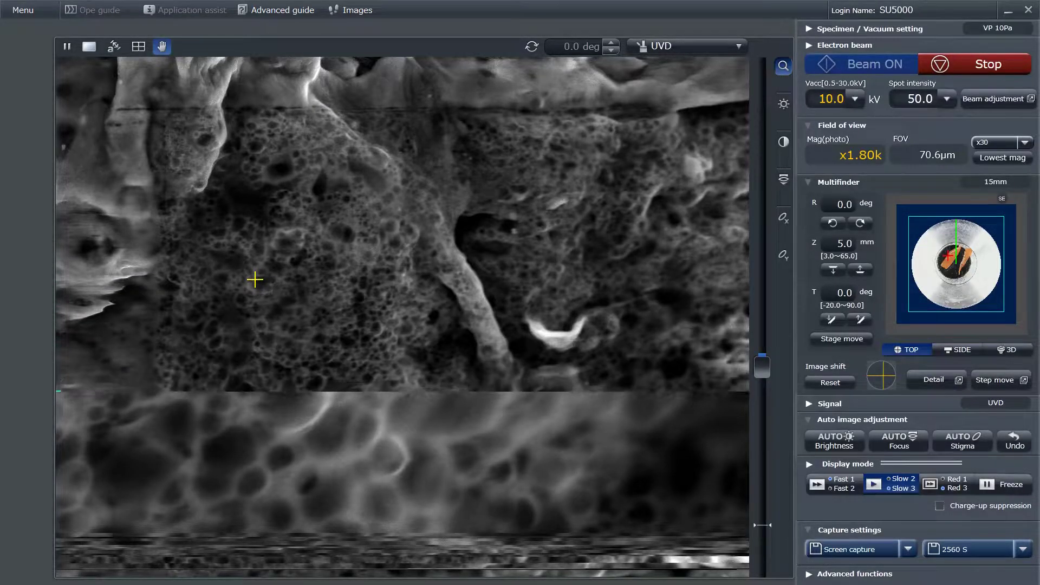
scroll(255, 280, "down", 3)
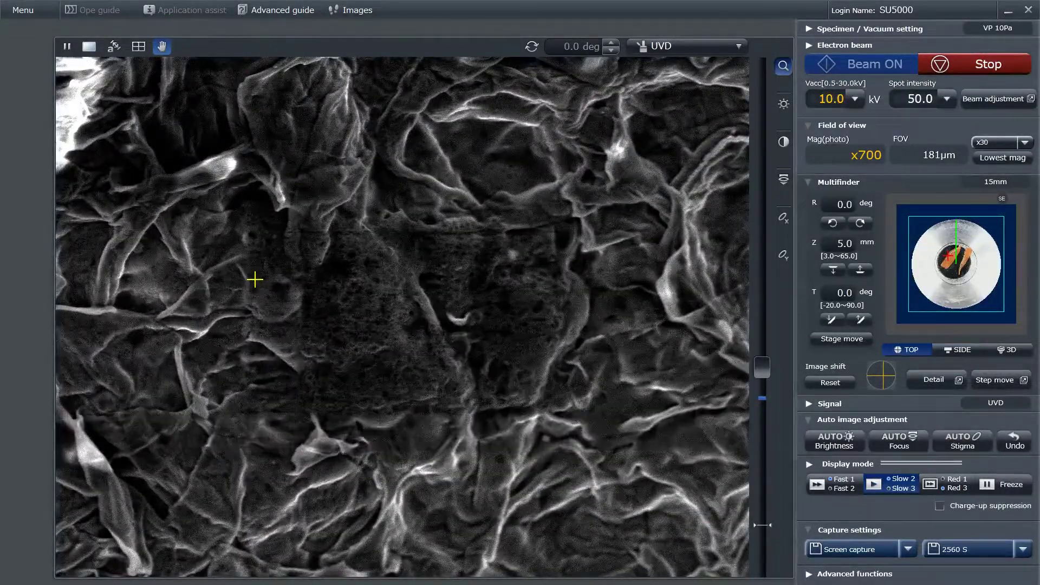
scroll(254, 280, "down", 2)
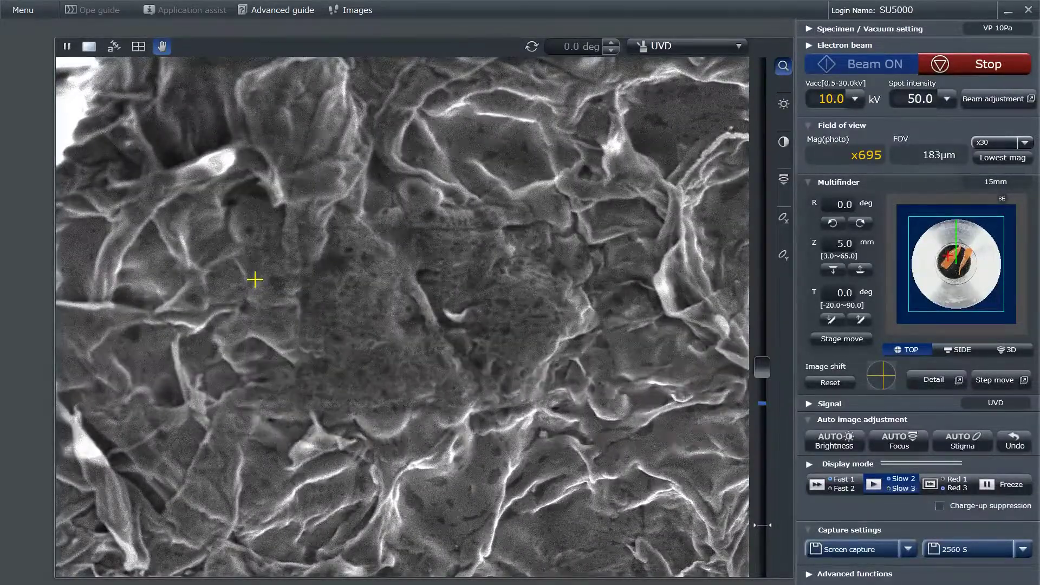
scroll(254, 279, "down", 5)
scroll(255, 280, "down", 1)
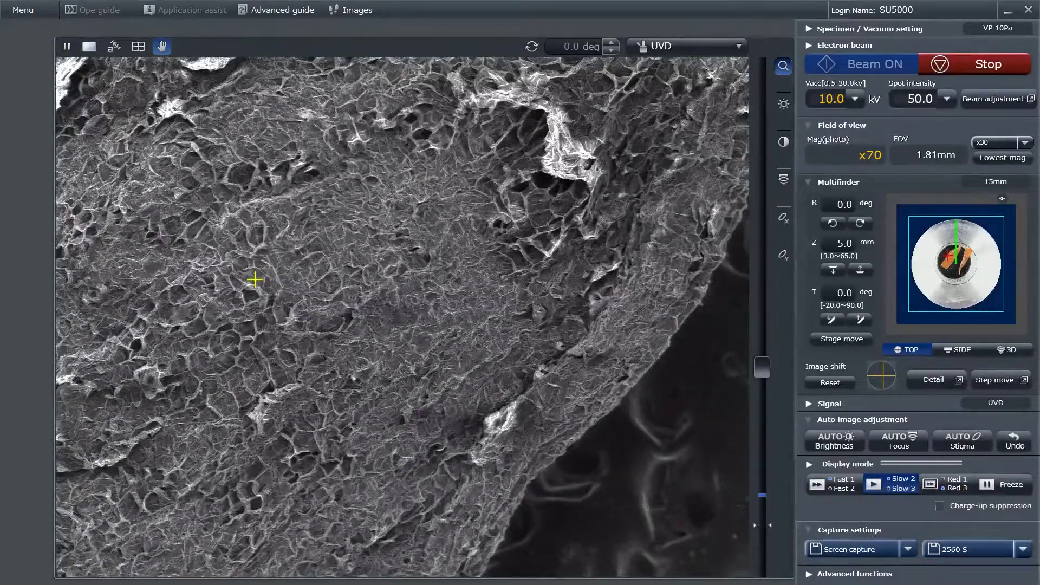
- Move the stage at x70 to the bright ridges on the specimen and inspect them at about x989
left_click(263, 190)
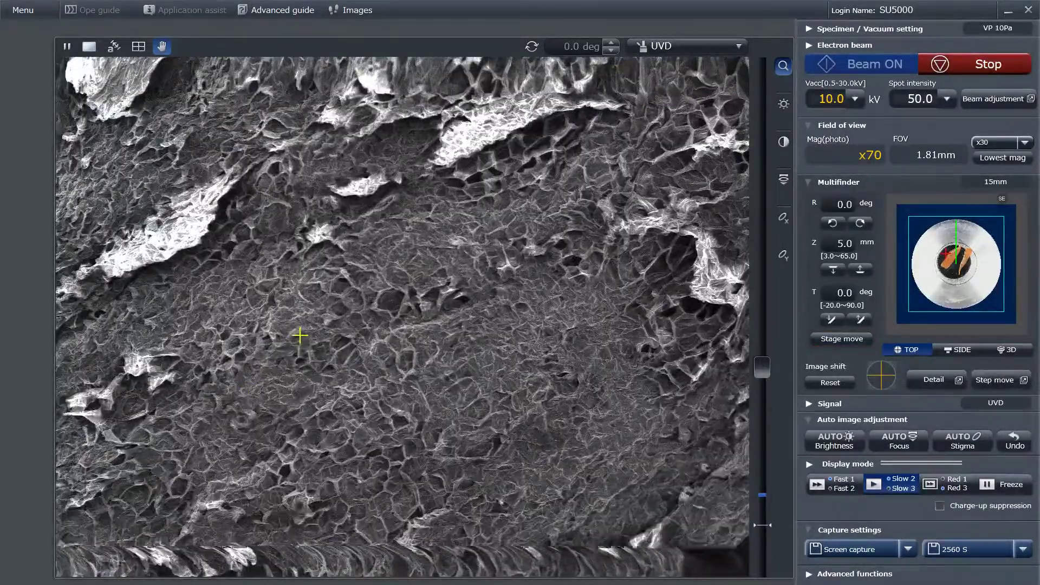
double_click(281, 206)
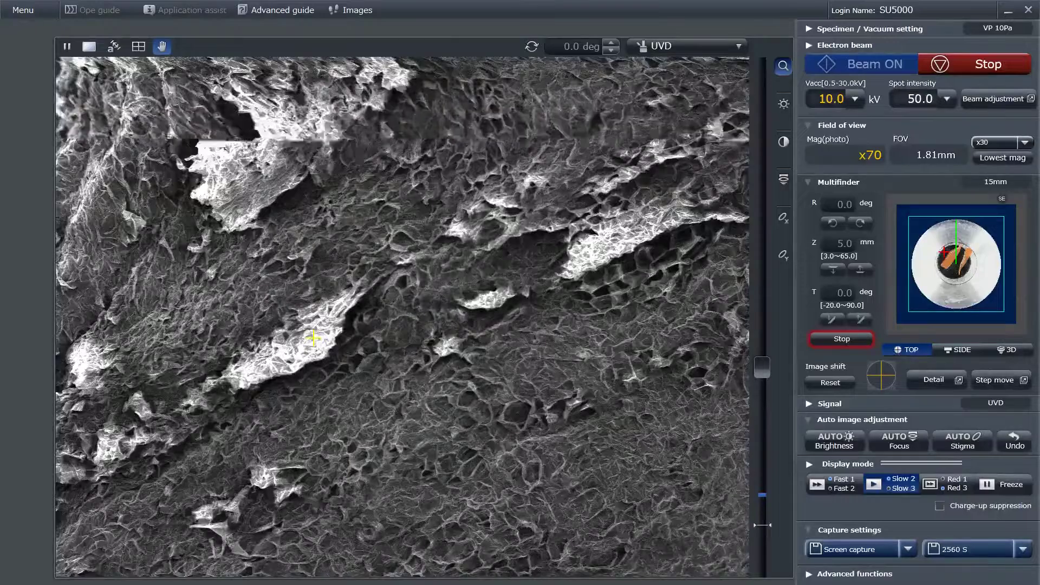
scroll(313, 338, "up", 5)
scroll(313, 338, "up", 3)
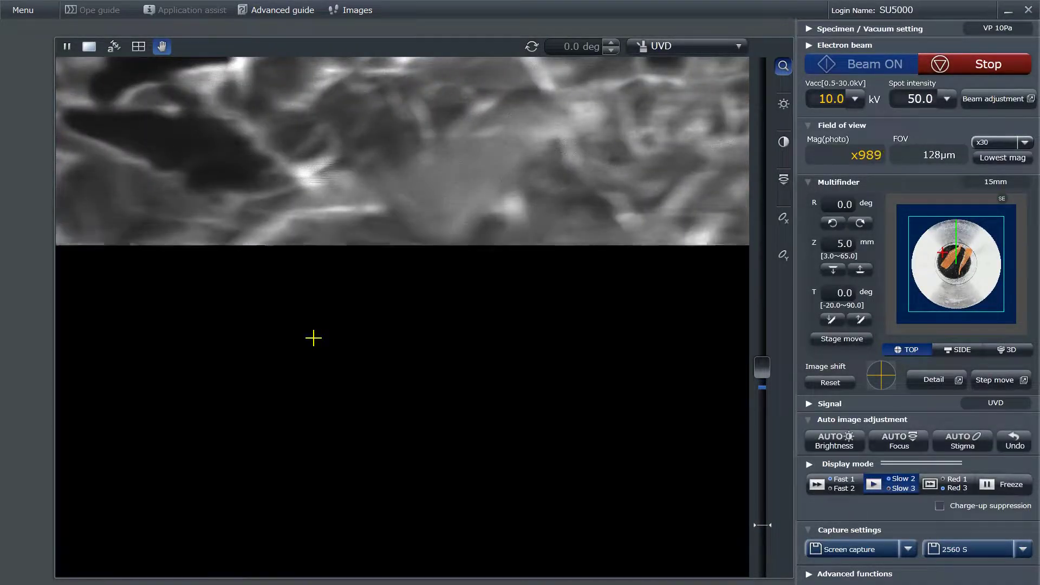
scroll(313, 338, "up", 2)
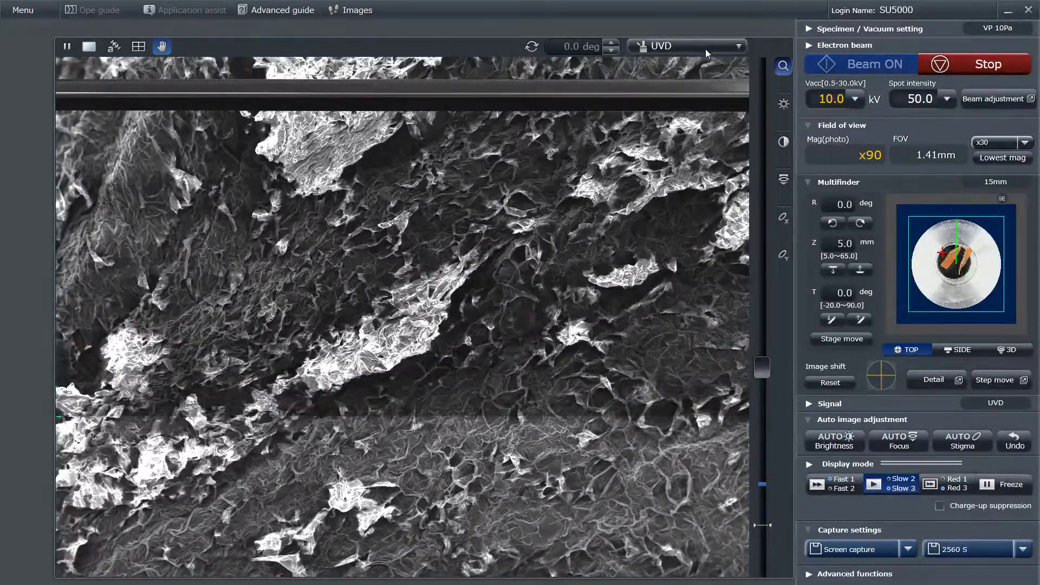
- Switch the detector signal to BSE with a 5.0 kV accelerating voltage and magnify the specimen to x120
left_click(664, 139)
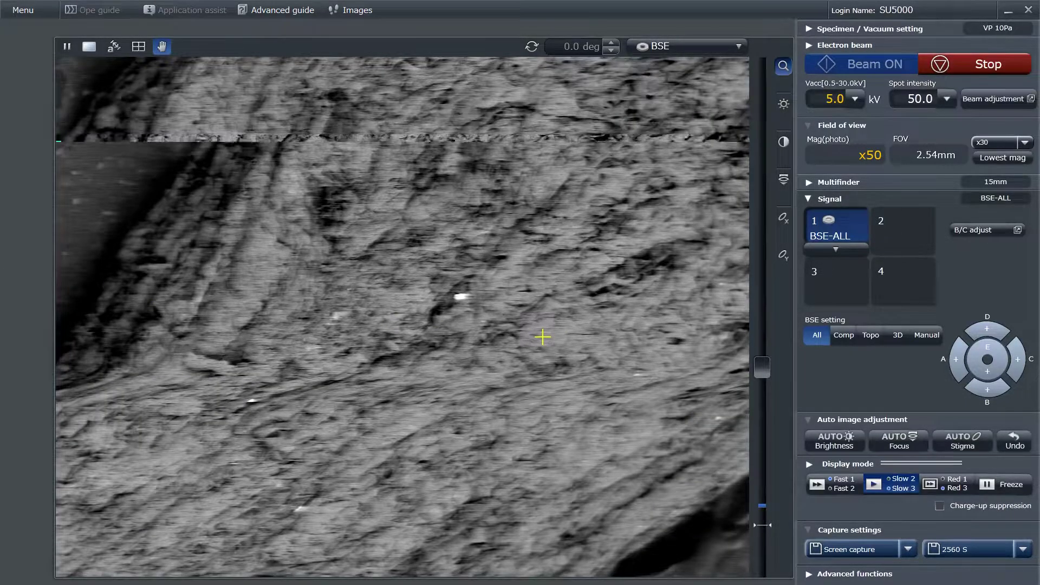
scroll(543, 336, "down", 1)
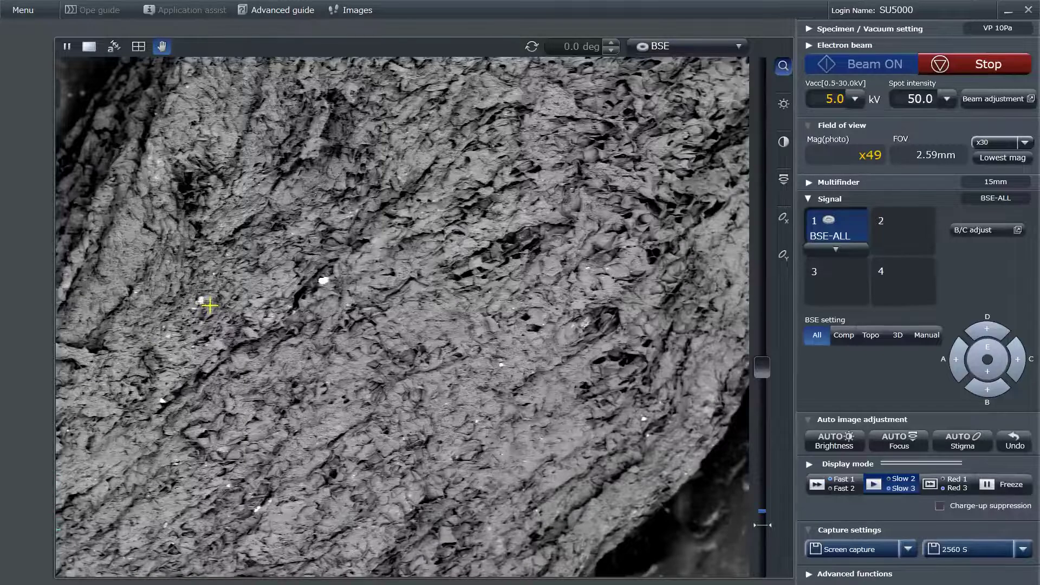
scroll(210, 305, "up", 2)
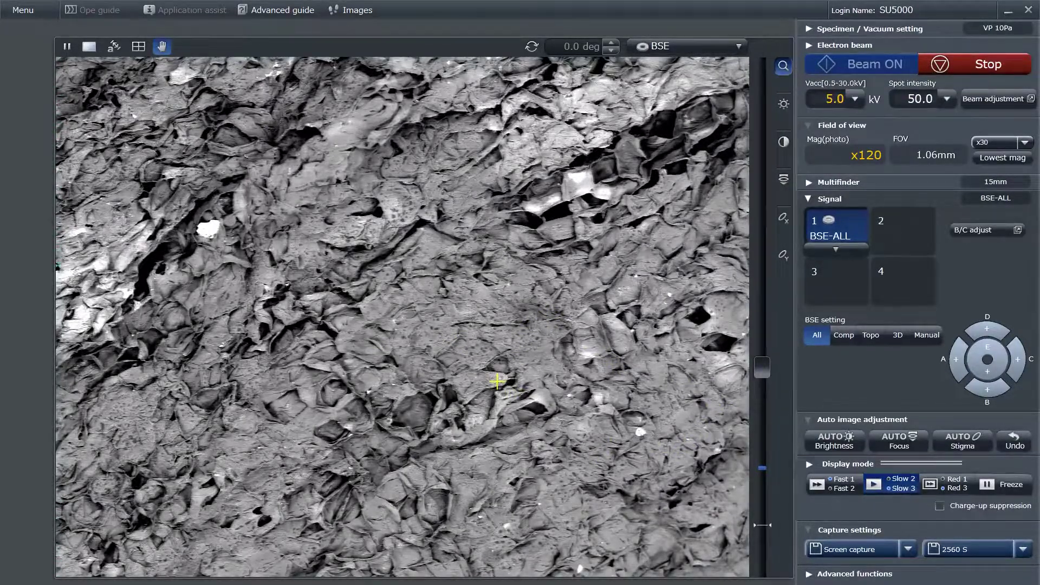
- Examine the tissue folds in the BSE image up to x2.00k and return to x100
scroll(502, 255, "up", 5)
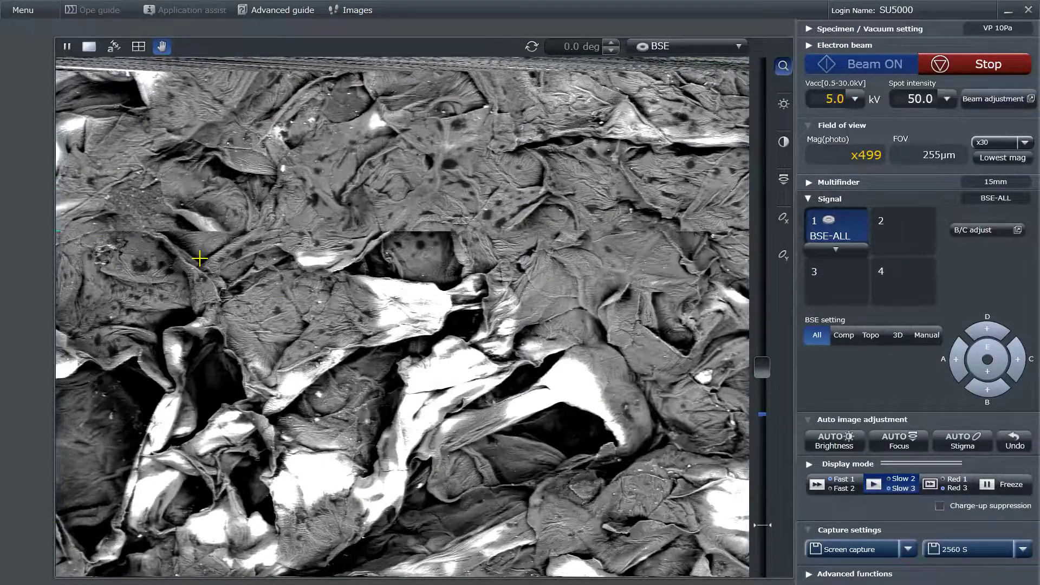
scroll(200, 258, "up", 10)
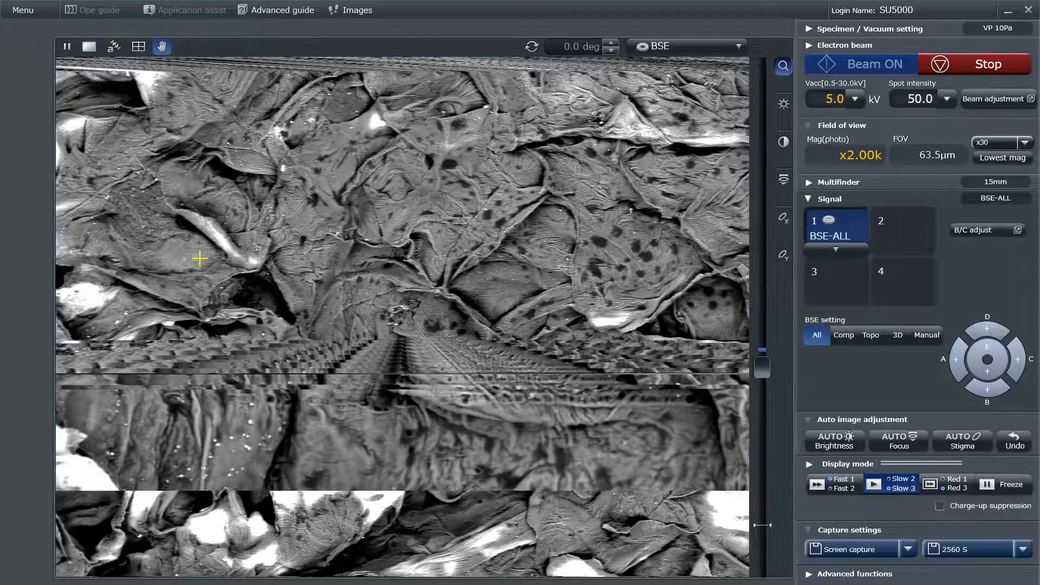
scroll(200, 259, "down", 1)
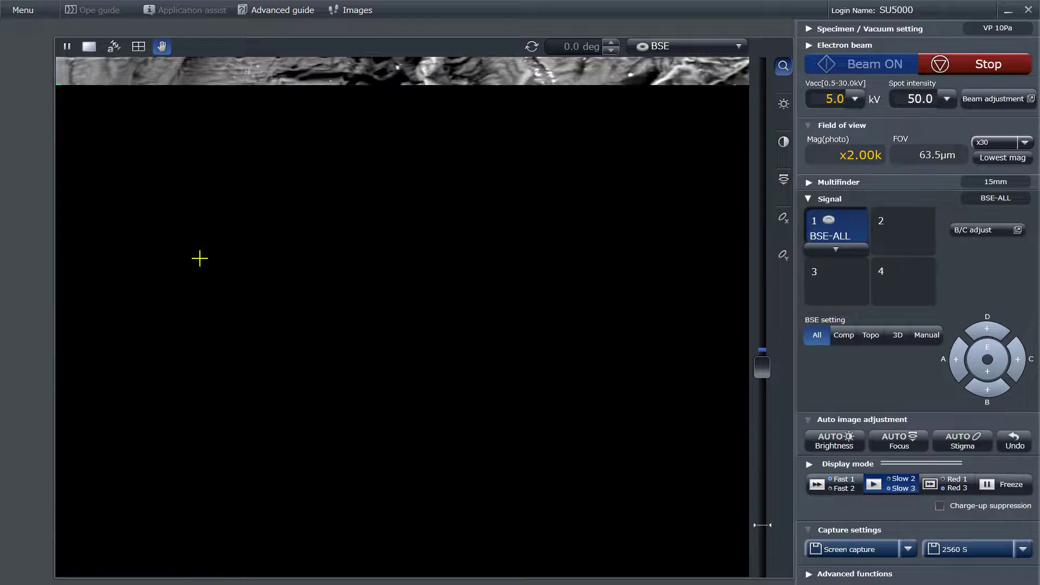
scroll(200, 258, "up", 1)
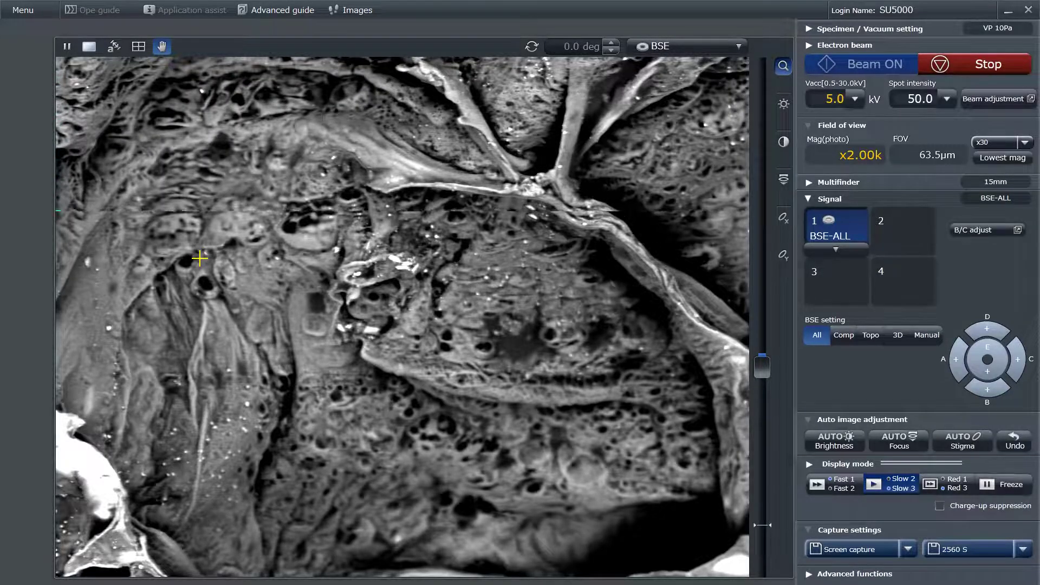
scroll(200, 258, "down", 10)
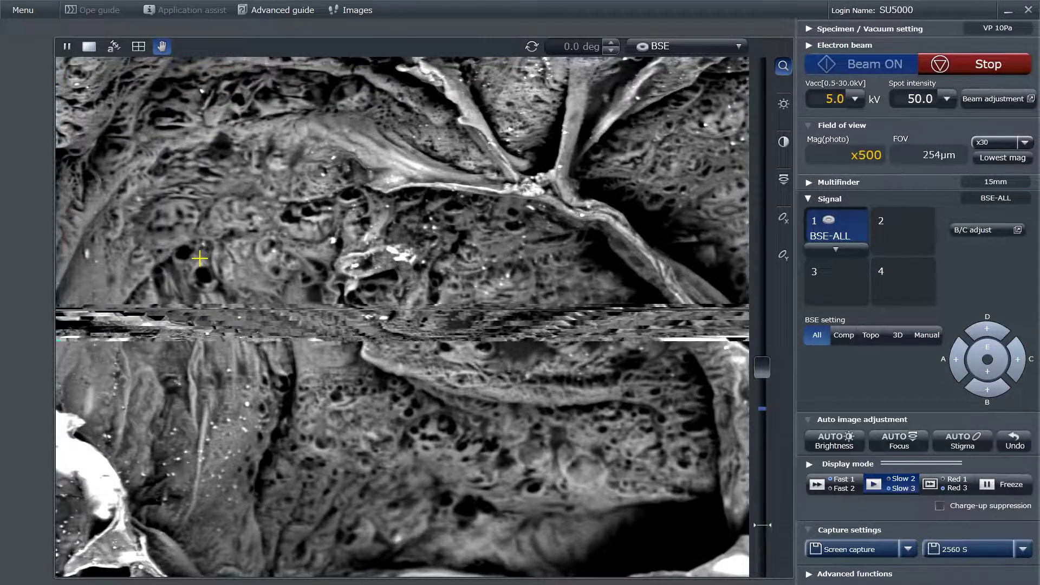
scroll(200, 258, "down", 3)
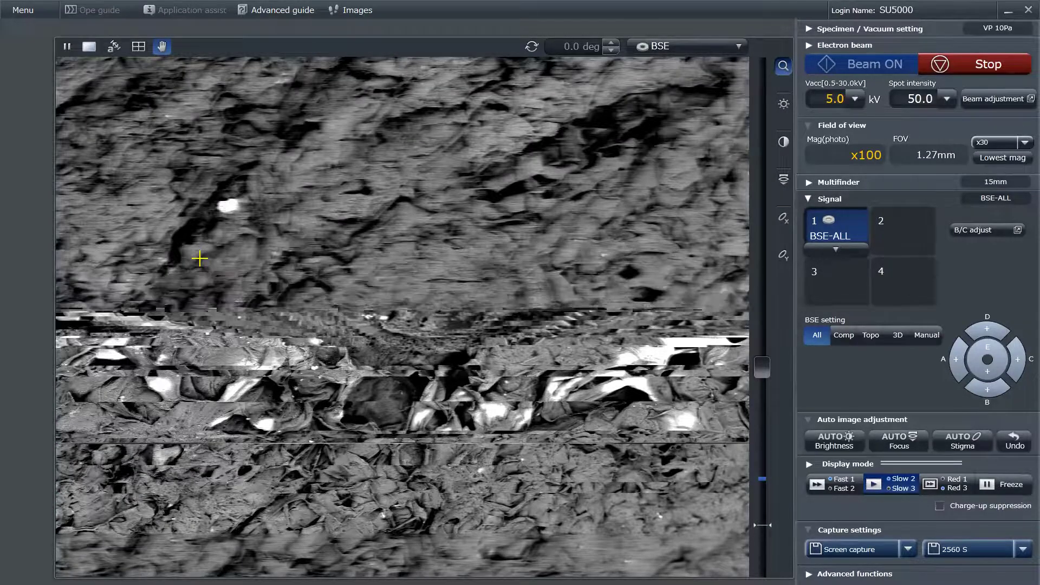
- Switch the detector signal to UVD and compare the same area at x100 to x130
left_click(671, 46)
left_click(664, 75)
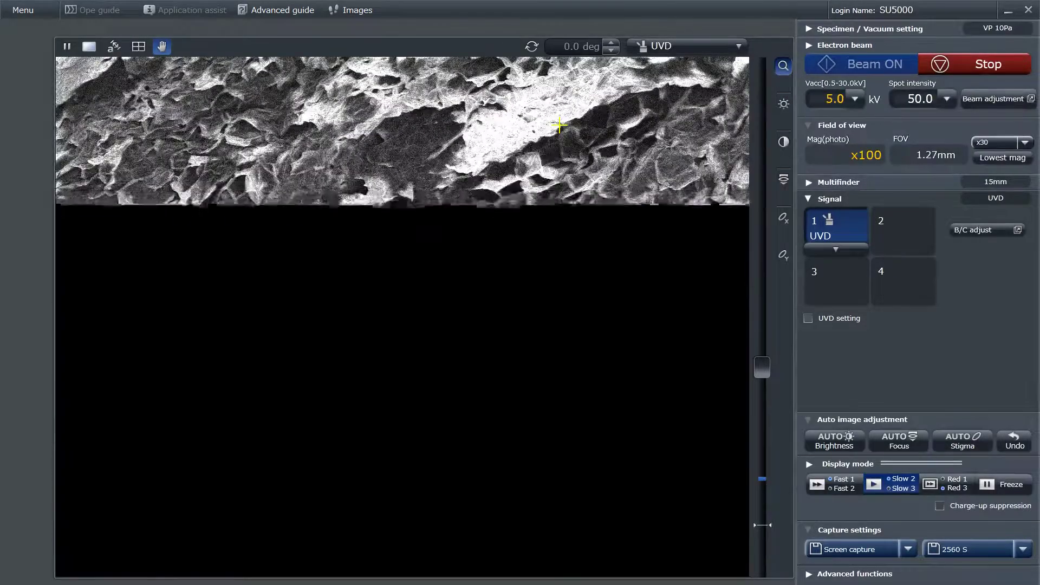
scroll(559, 124, "up", 1)
scroll(559, 125, "up", 1)
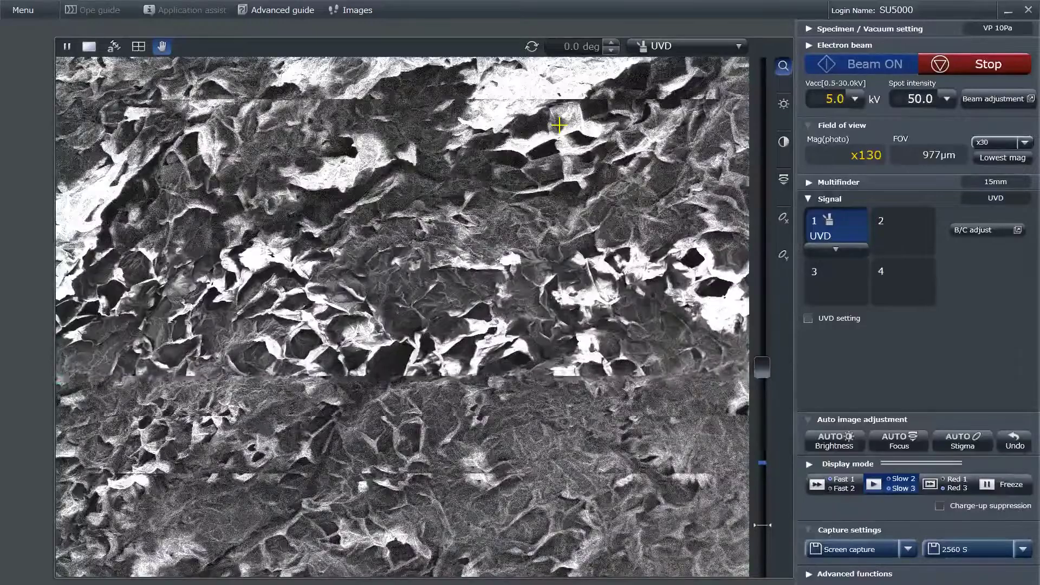
scroll(559, 125, "down", 2)
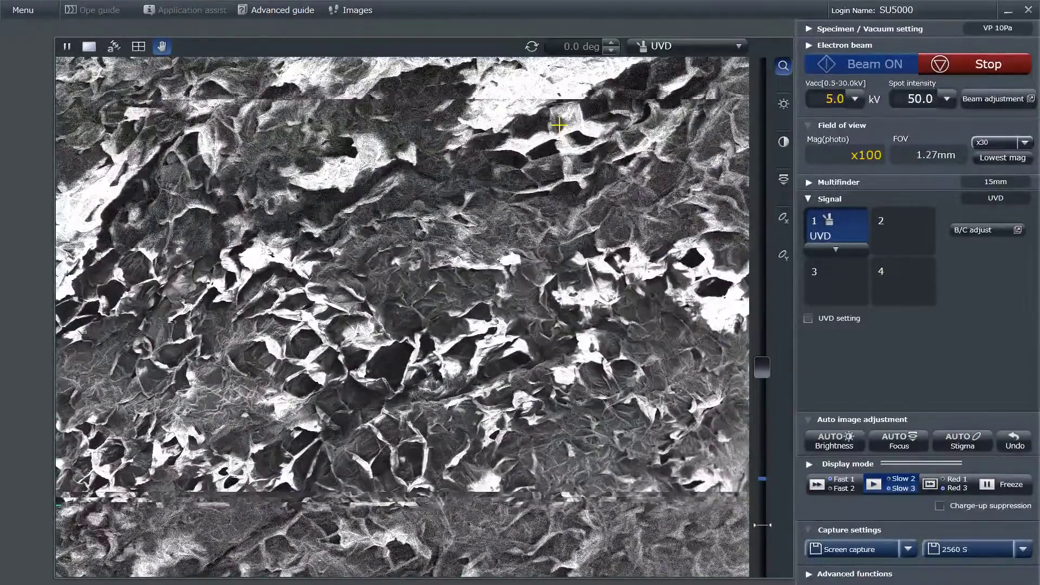
- Move the stage with the Multifinder to the other specimen strip and magnify it to about x80
left_click(813, 182)
left_click_drag(482, 153, 1, 201)
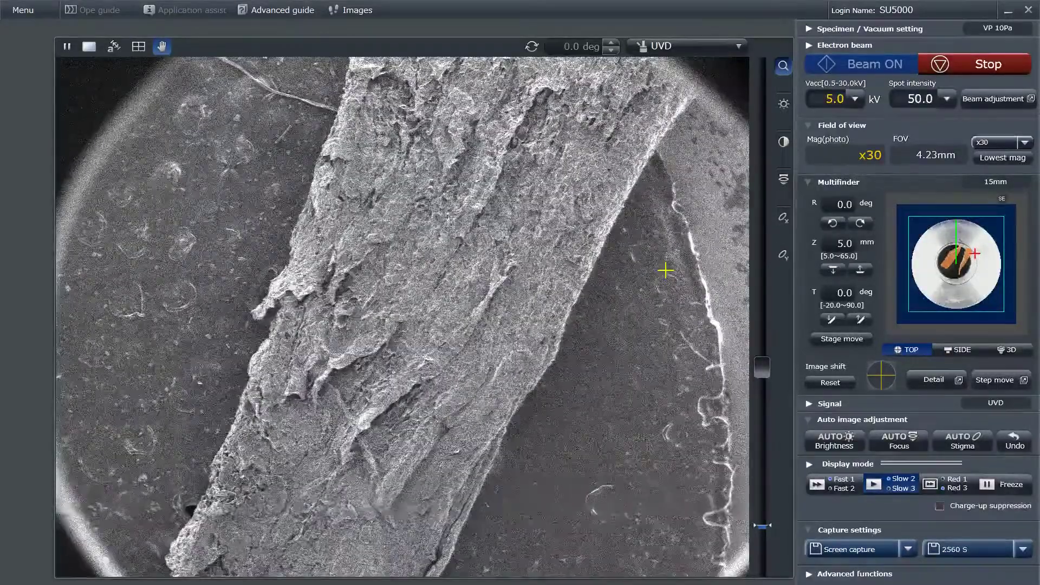
scroll(665, 270, "up", 5)
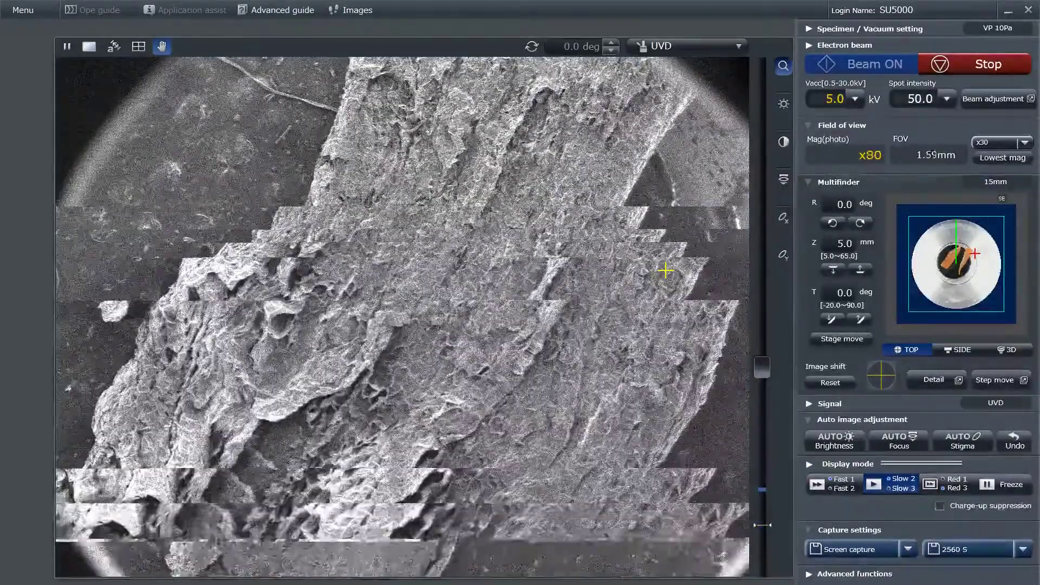
- Raise the magnification on the specimen strip to about x506 and set the spot intensity to 30.0
scroll(665, 270, "up", 2)
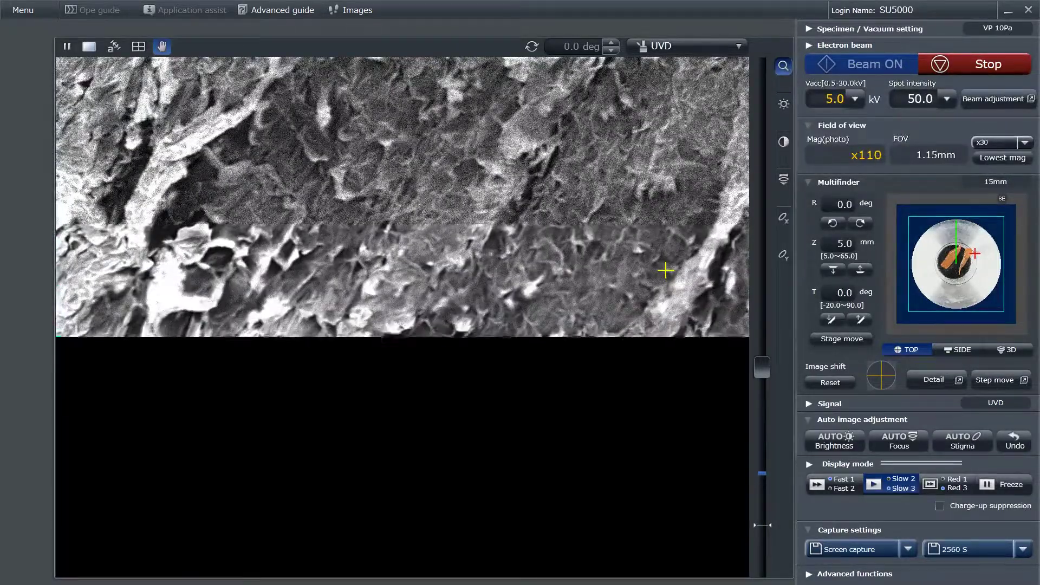
scroll(665, 270, "up", 1)
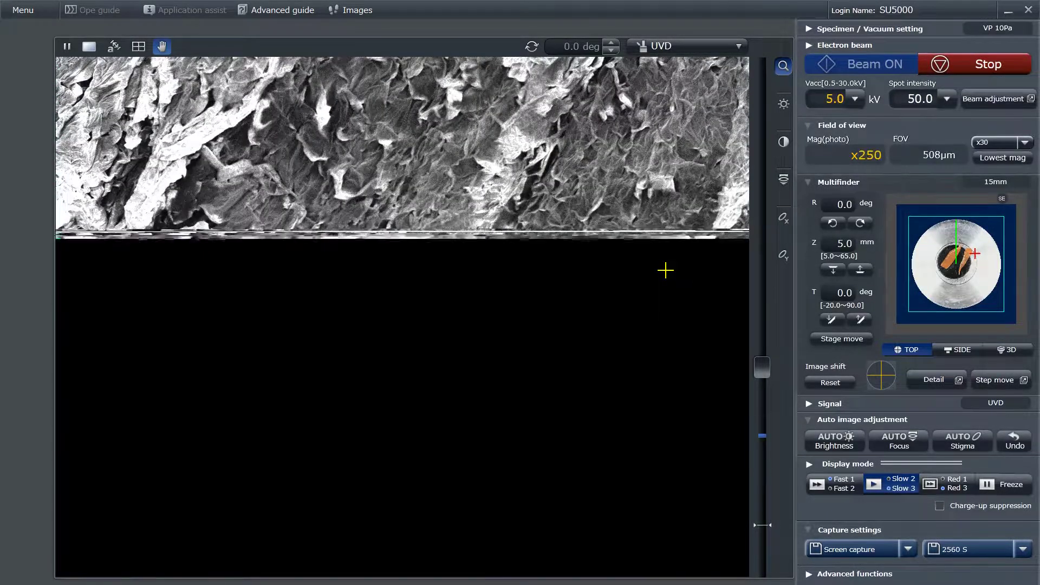
scroll(665, 270, "up", 1)
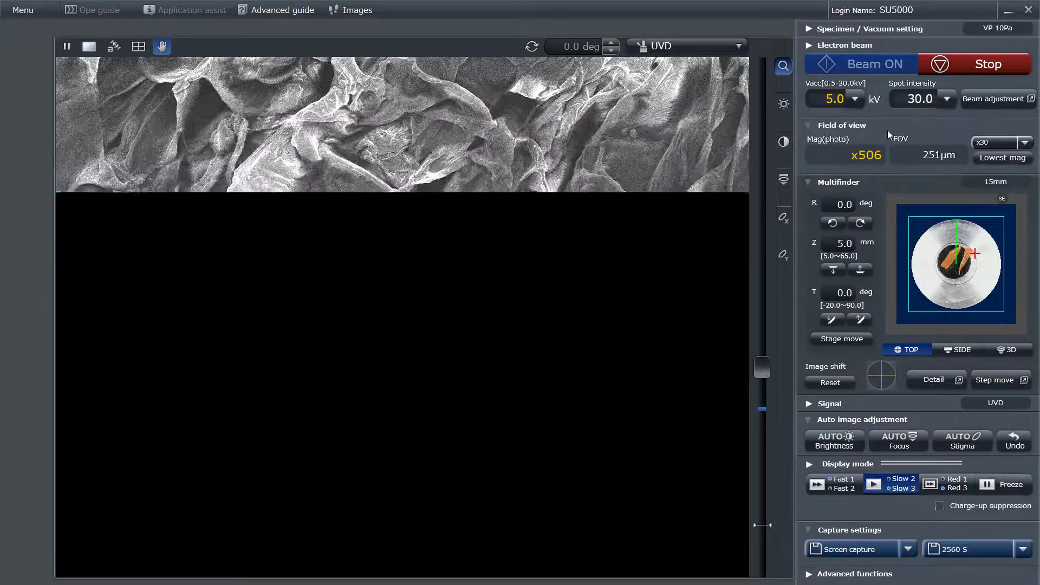
- Switch the detector signal to BSE and run the automatic stigma correction
left_click(738, 46)
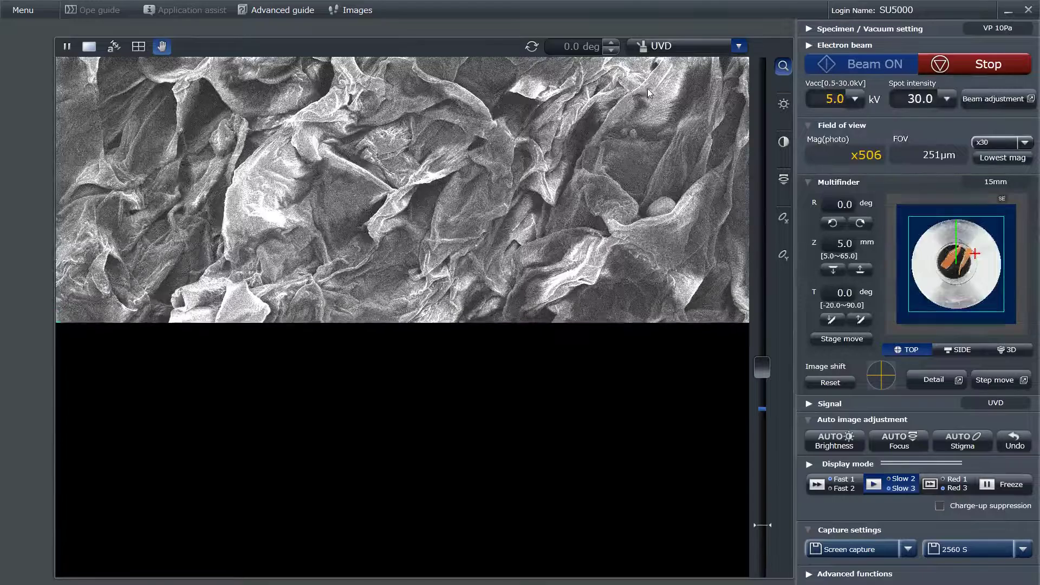
left_click(661, 81)
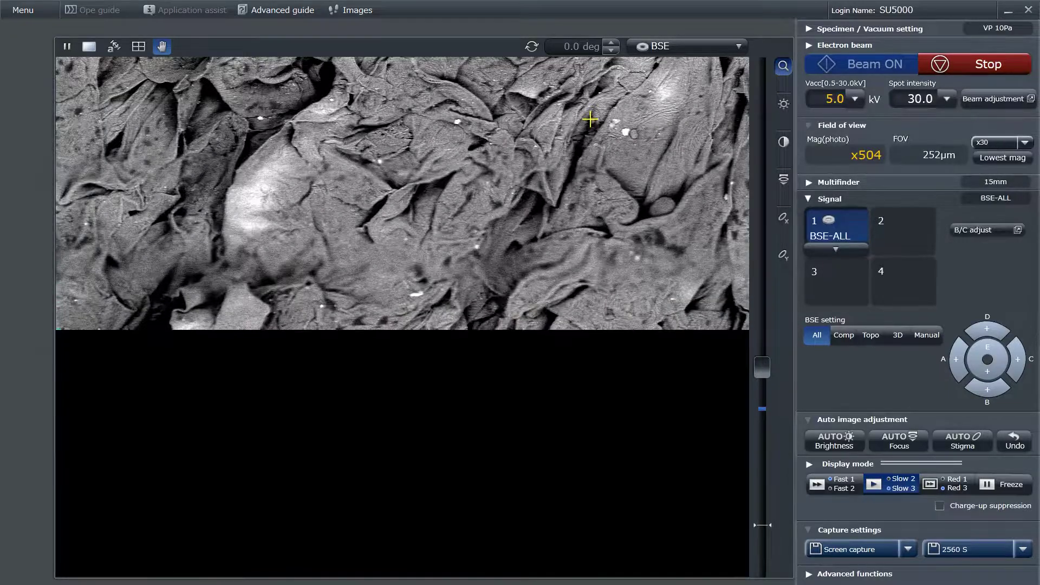
left_click(976, 450)
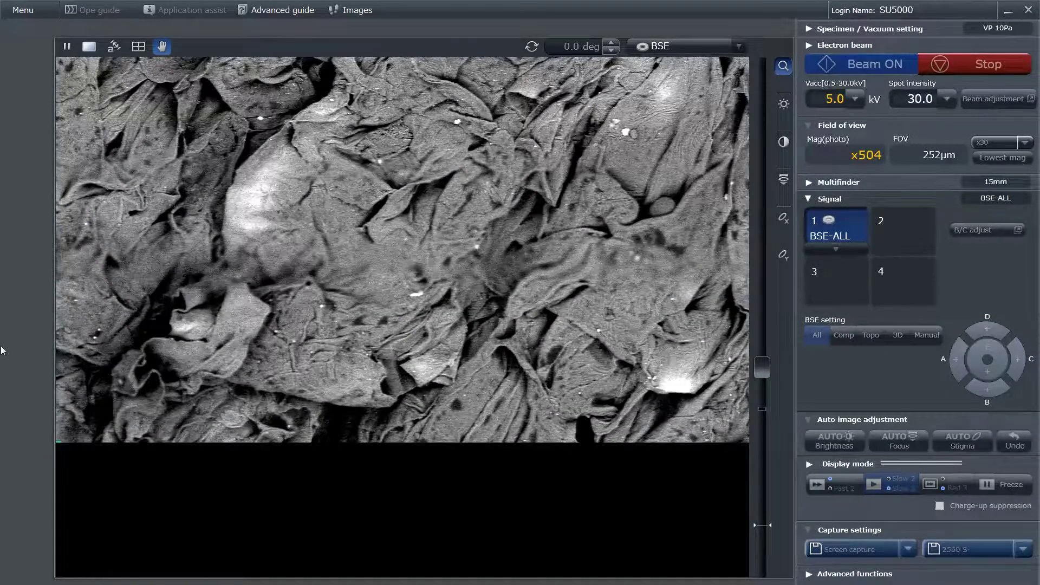
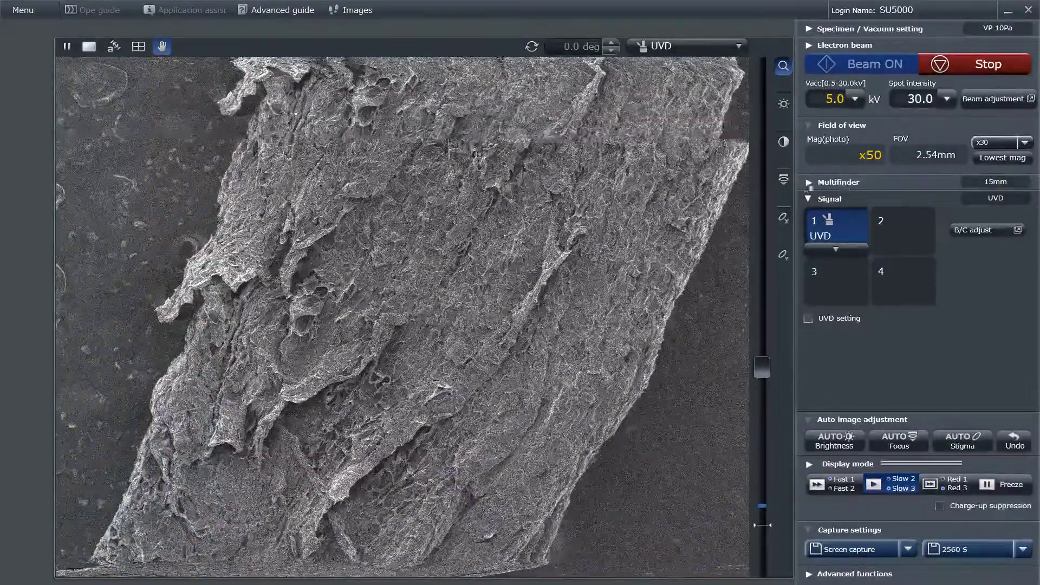
- Move the stage with the Multifinder to the lower end of the narrow specimen strip and set the spot intensity to 50.0
left_click(810, 183)
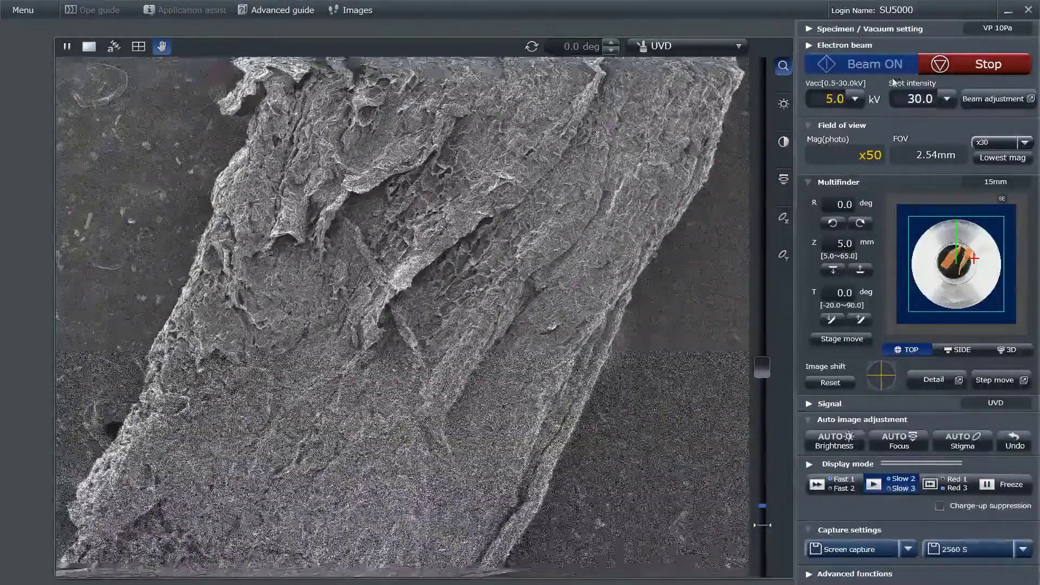
left_click(313, 493)
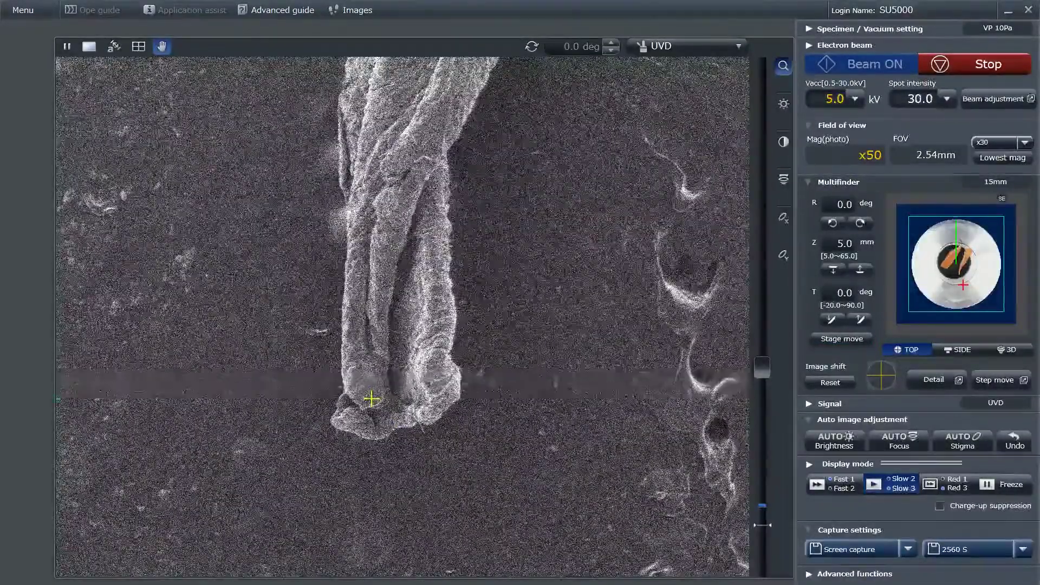
left_click(946, 99)
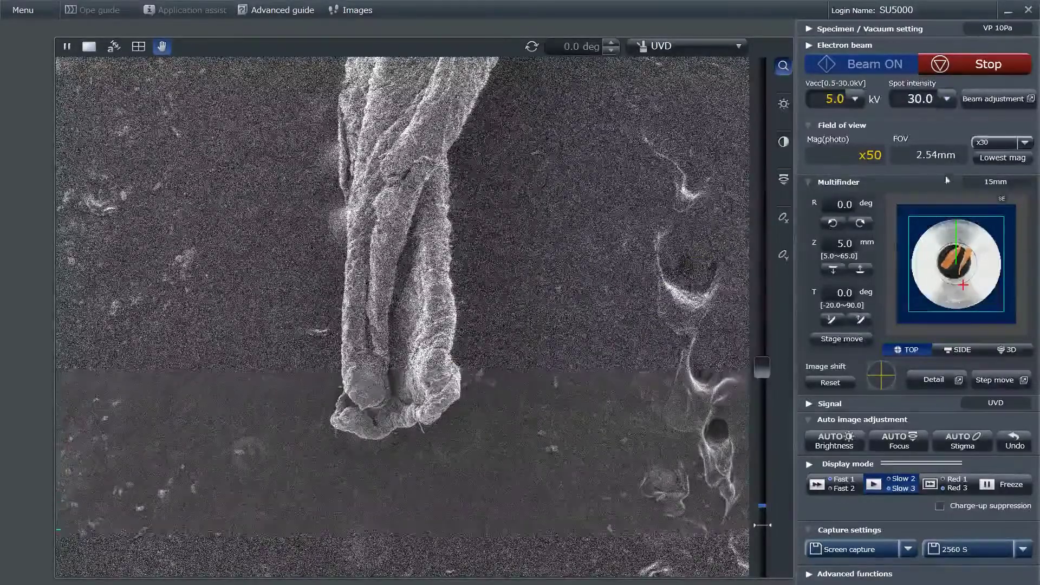
left_click(948, 178)
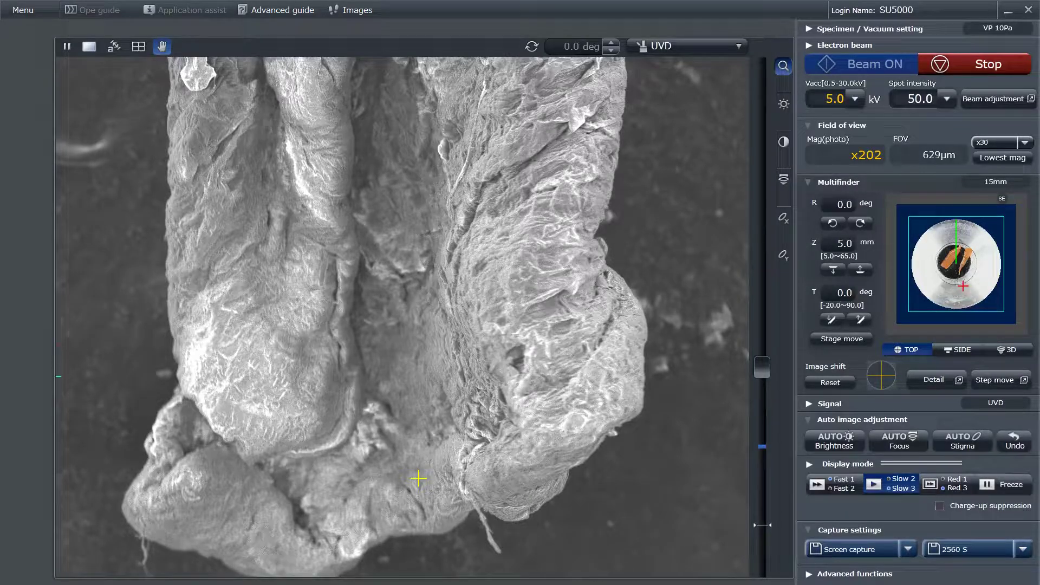
- Stop the electron beam, change the chamber to High-Vacuum mode and restart the beam at 5.0 kV
left_click(860, 539)
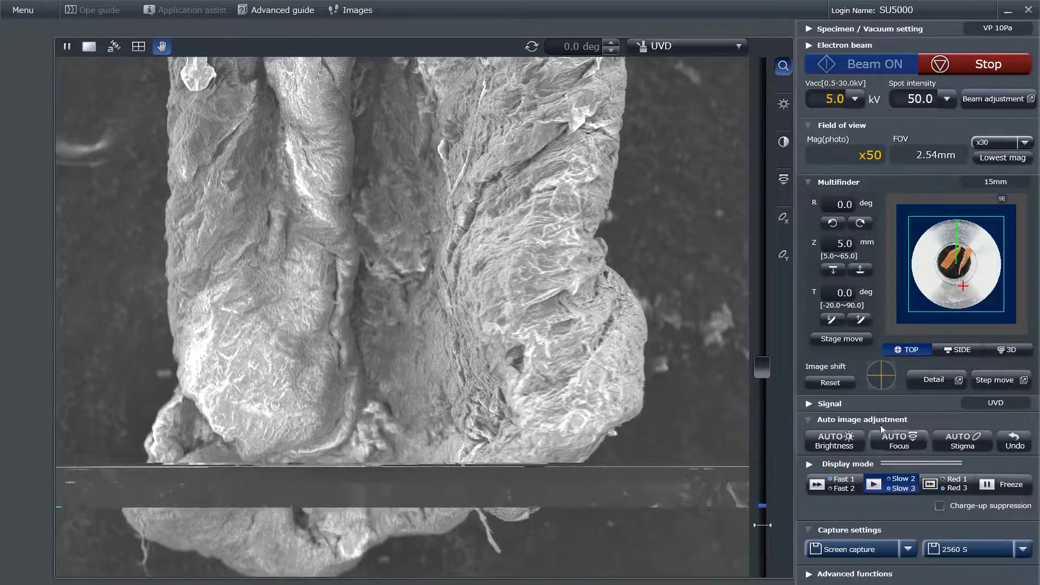
left_click(958, 62)
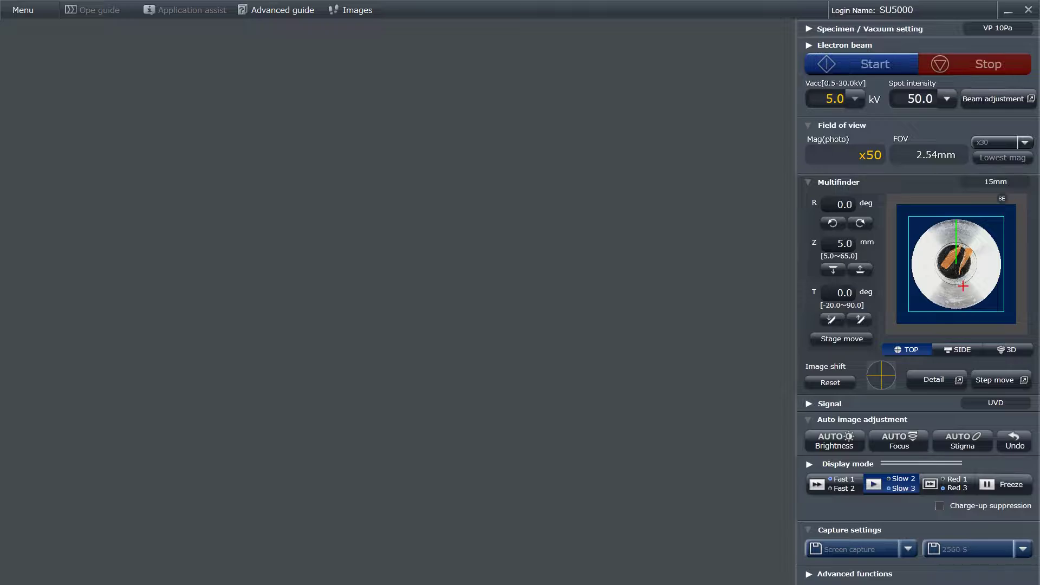
left_click(807, 29)
left_click(824, 76)
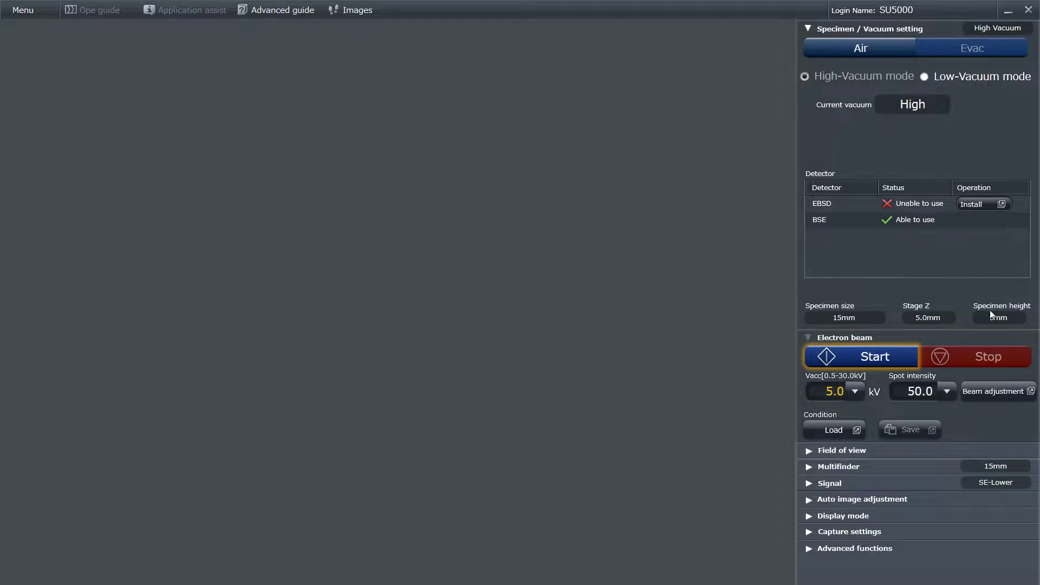
left_click(876, 365)
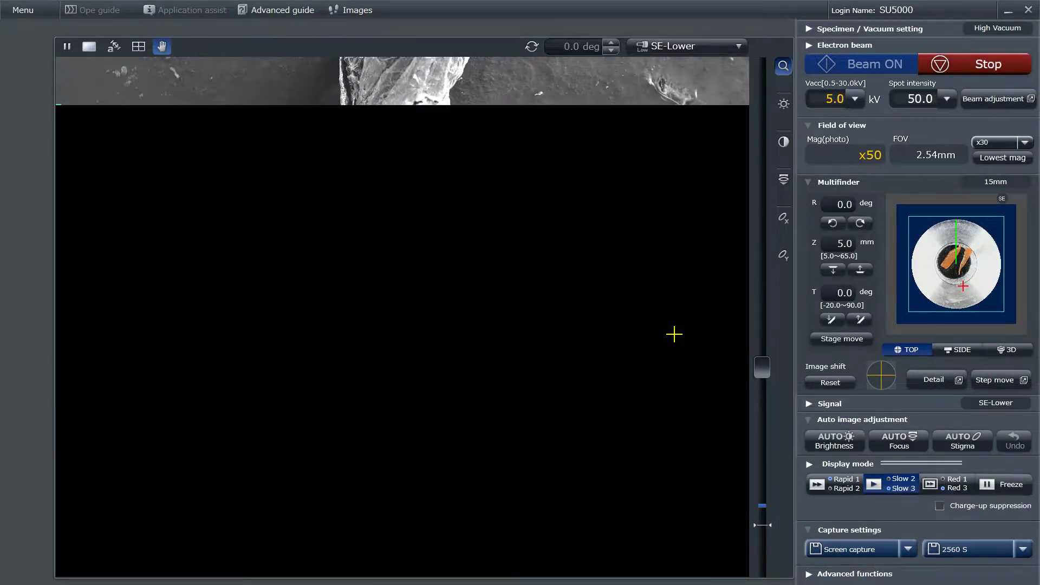
- Magnify the lower end of the strip to about x228 in the SE-Lower image and bring its rounded outer lobe toward the centre
scroll(674, 334, "up", 1)
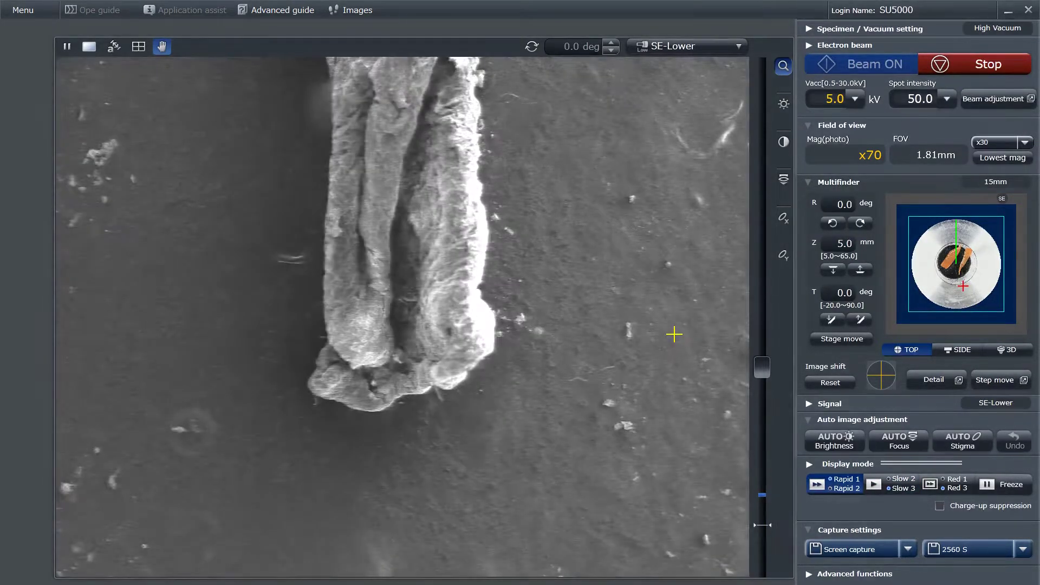
scroll(674, 334, "up", 3)
scroll(673, 334, "up", 3)
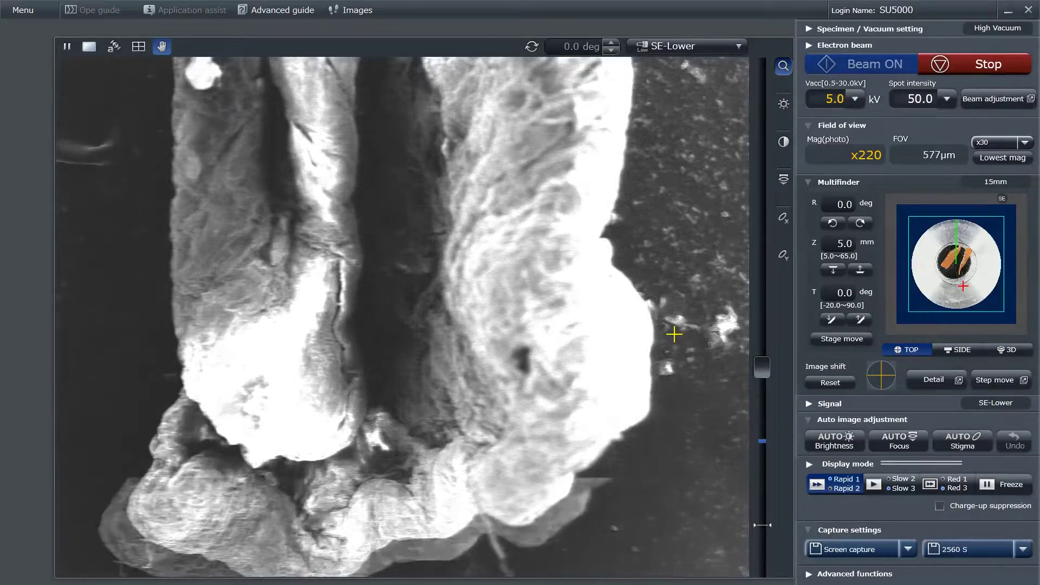
middle_click(674, 334)
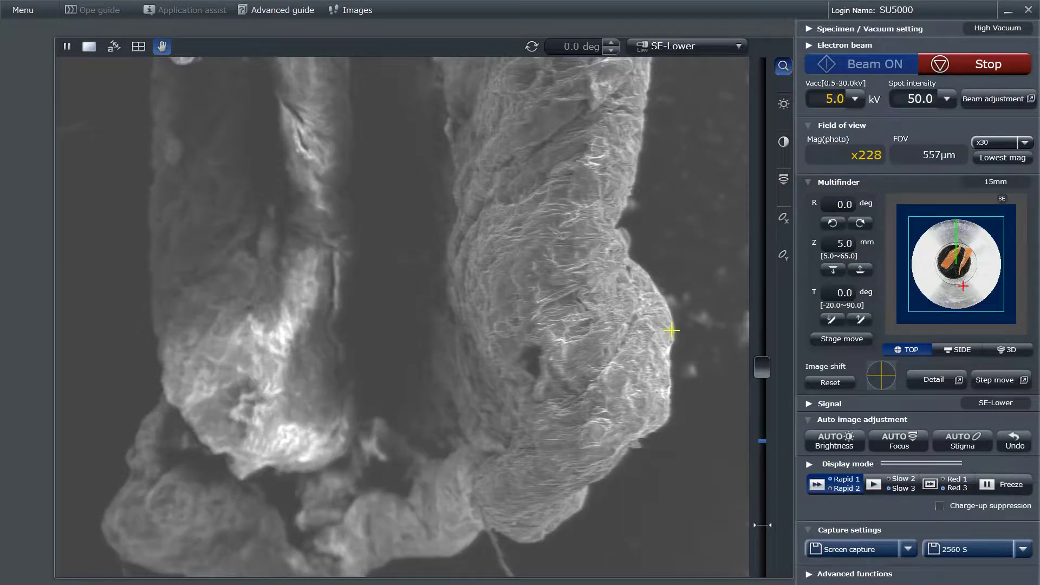
double_click(613, 402)
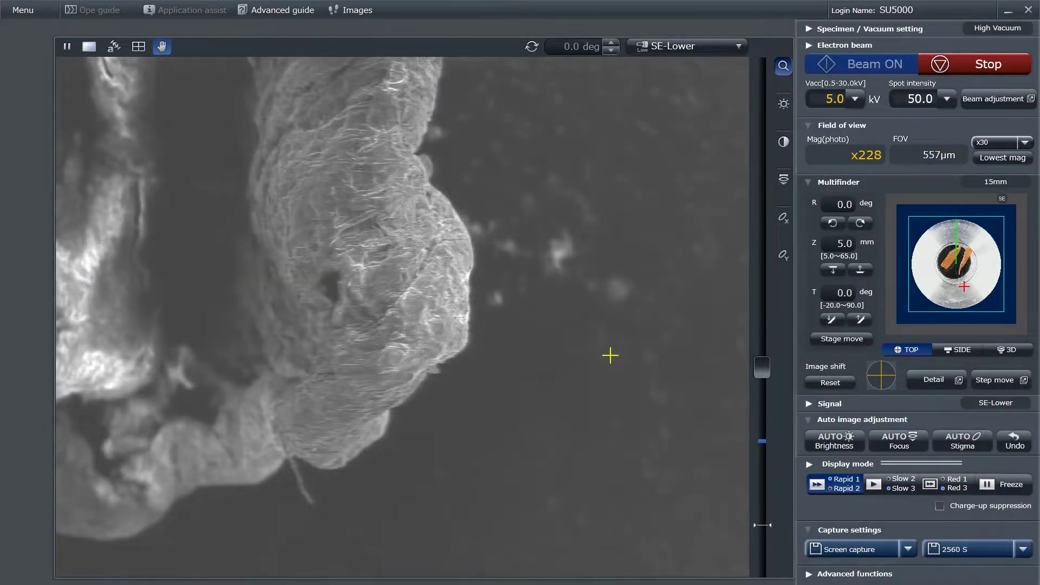
- Raise the magnification on the lobe's edge to x700 and scan it in Slow mode
scroll(610, 355, "up", 3)
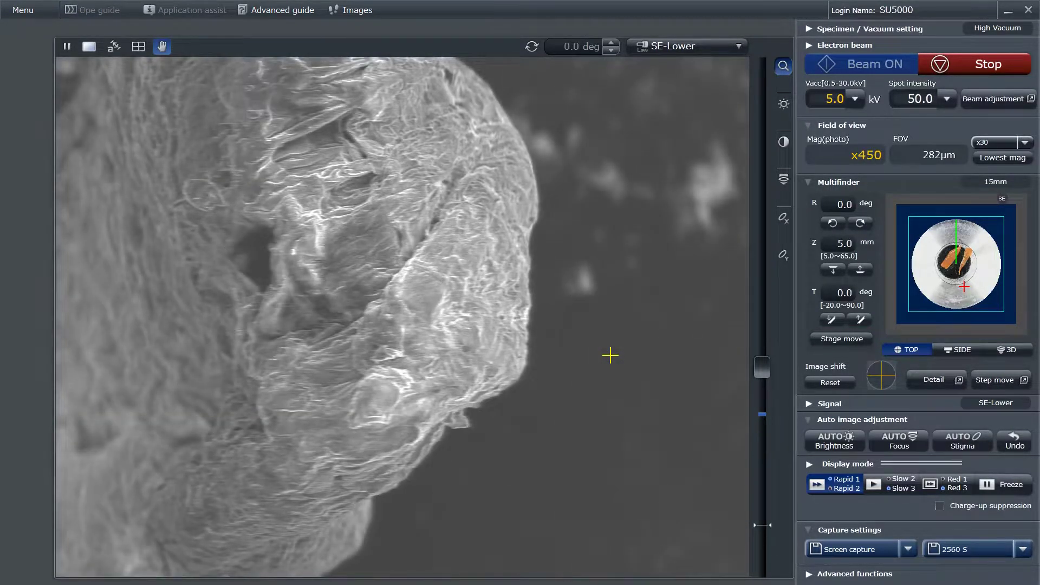
scroll(611, 356, "up", 3)
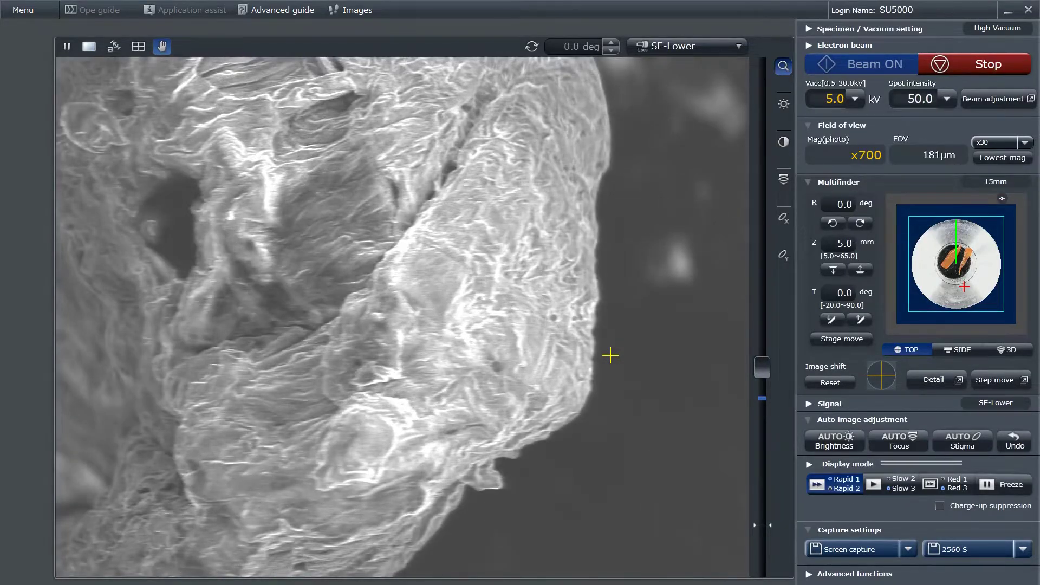
key("F2")
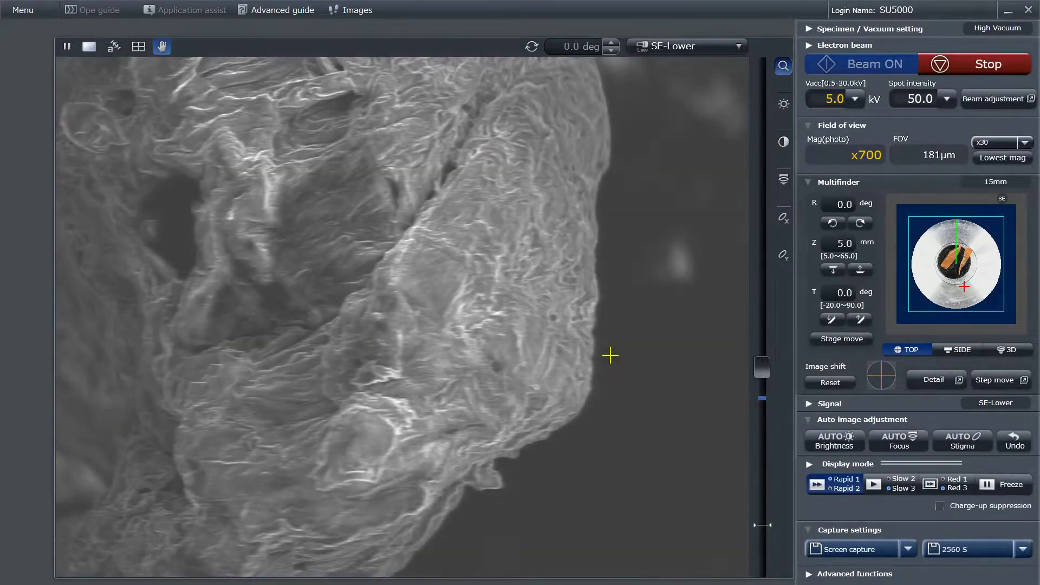
key("F1")
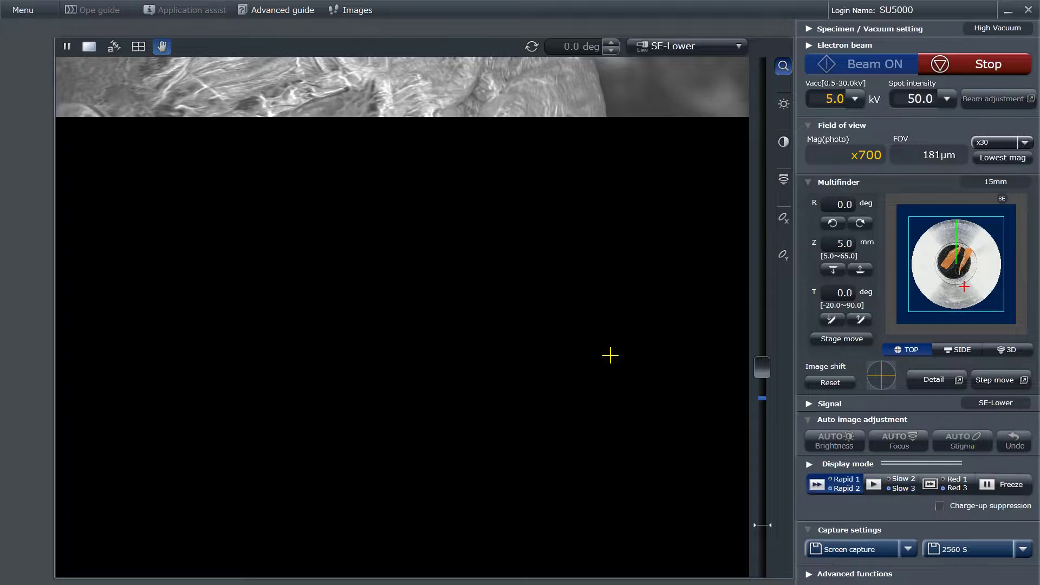
key("F2")
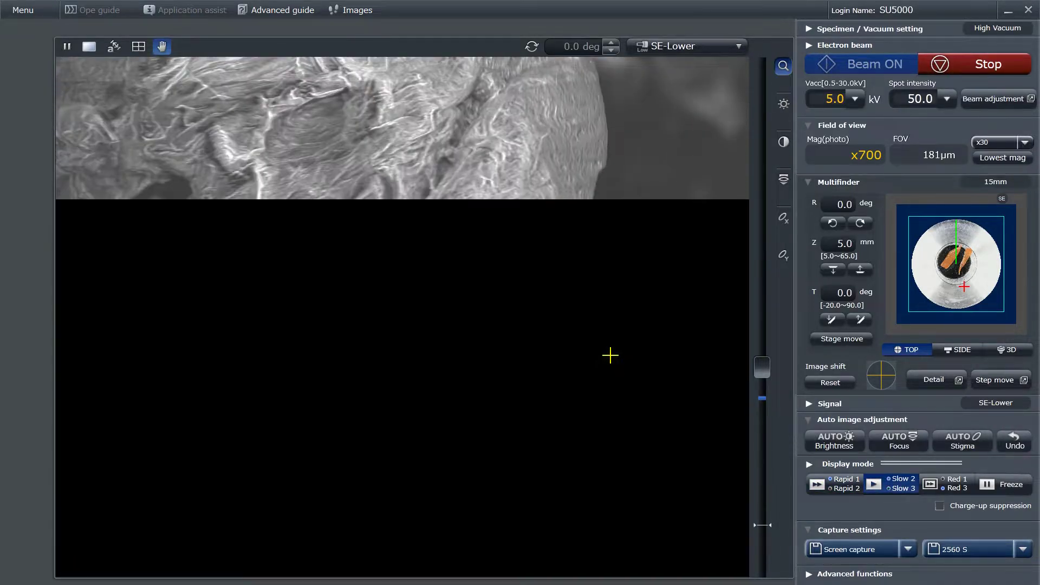
- Magnify the lobe's surface to x2.00k and run the automatic stigma correction
scroll(610, 355, "up", 5)
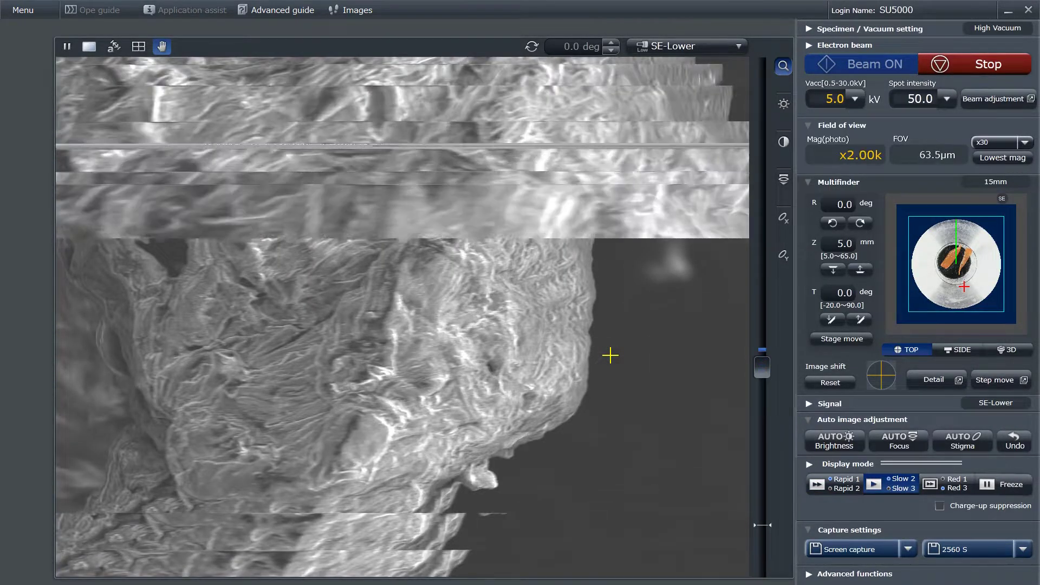
scroll(610, 355, "up", 3)
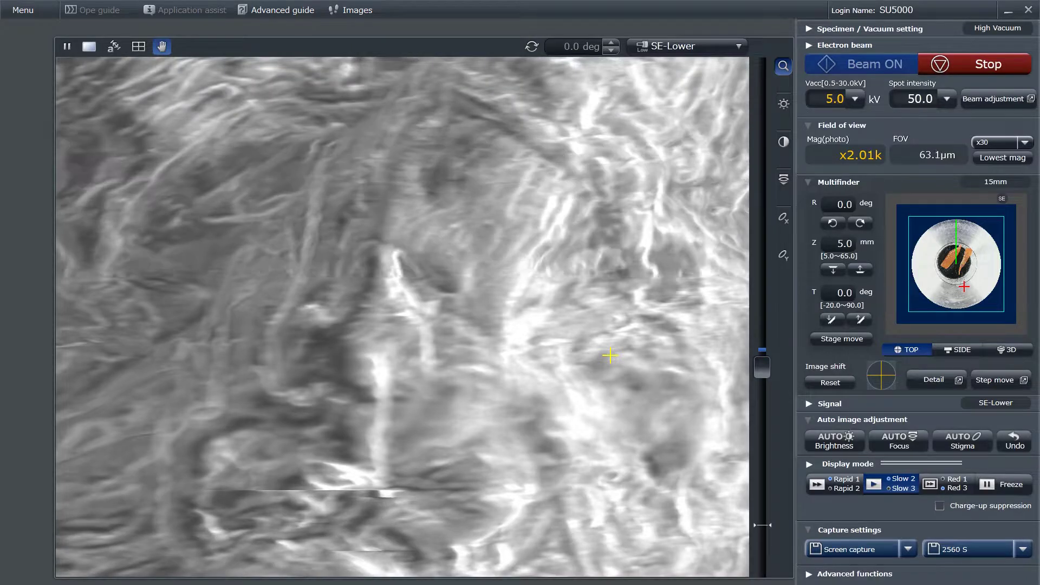
scroll(610, 355, "down", 3)
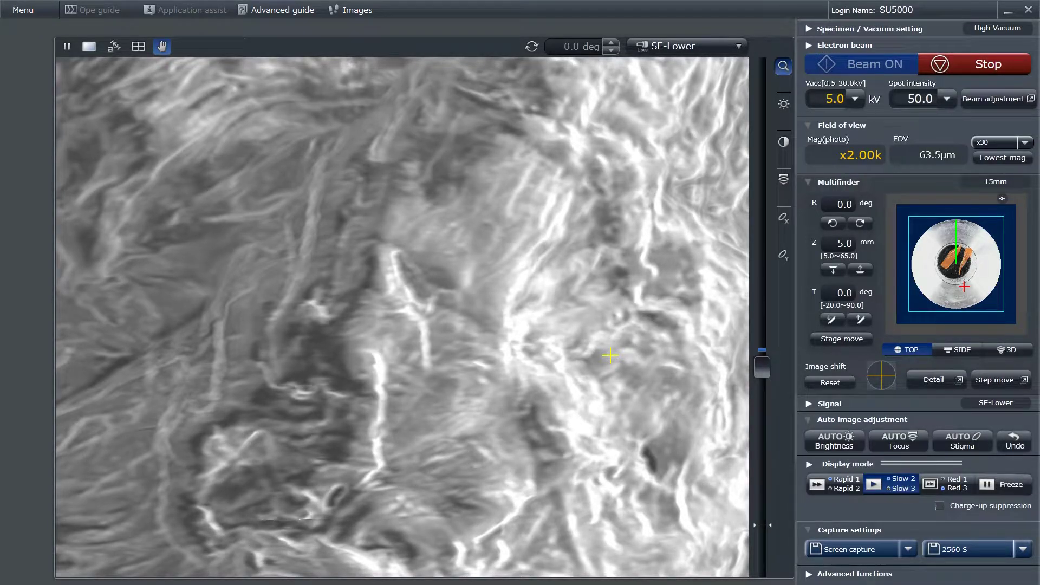
scroll(609, 355, "down", 8)
scroll(604, 353, "up", 5)
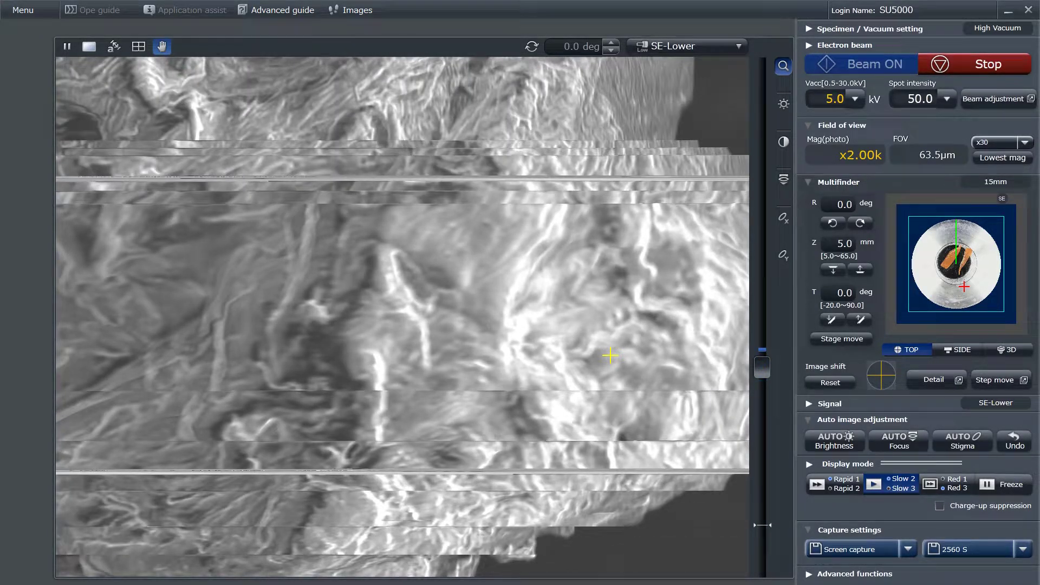
left_click(972, 443)
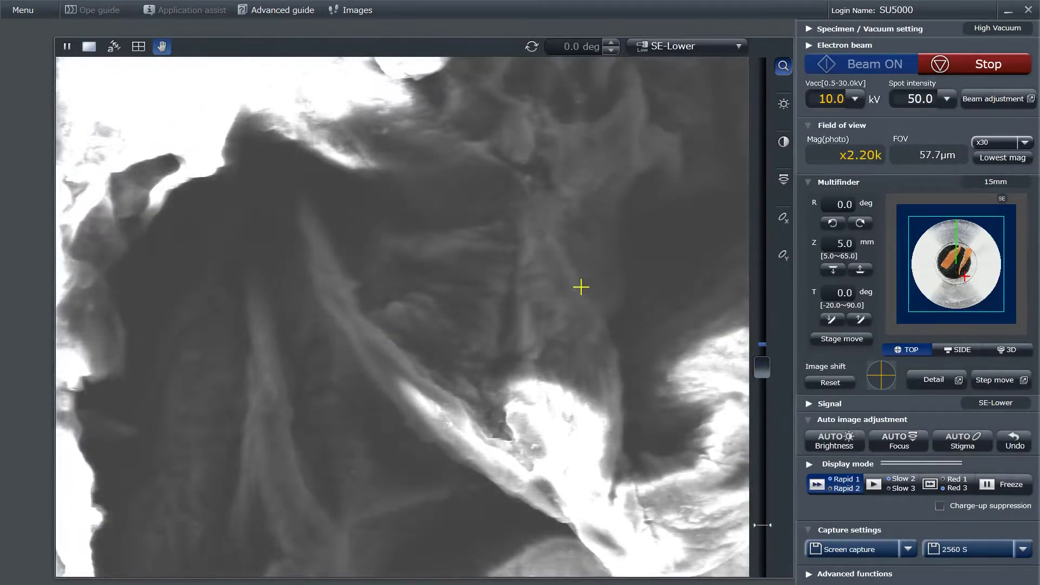
- Examine the fibre in the dark crevice at 10.0 kV from x3.50k down to an x100 overview of the strip
scroll(580, 287, "up", 3)
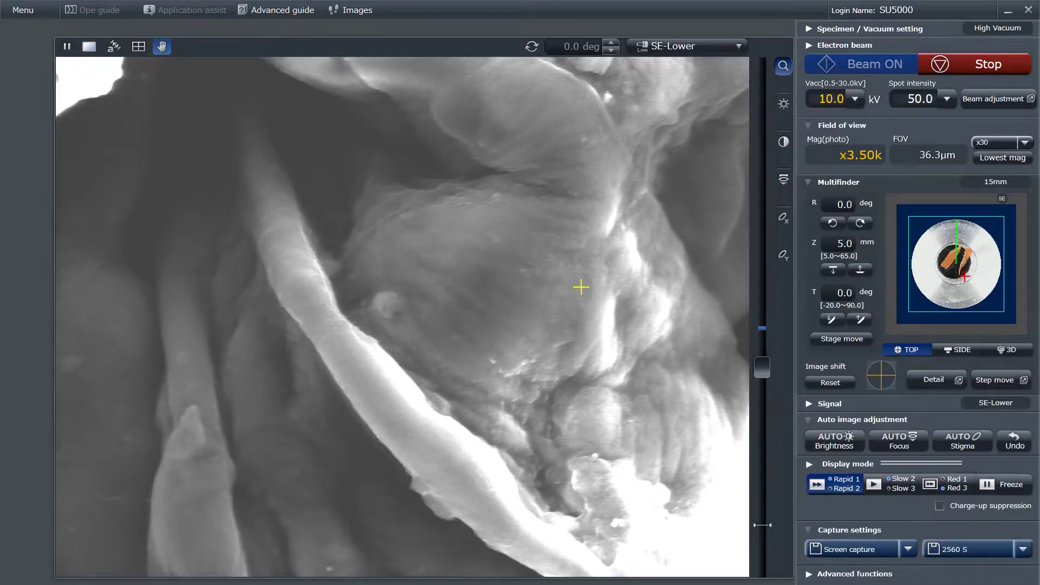
scroll(401, 317, "down", 2)
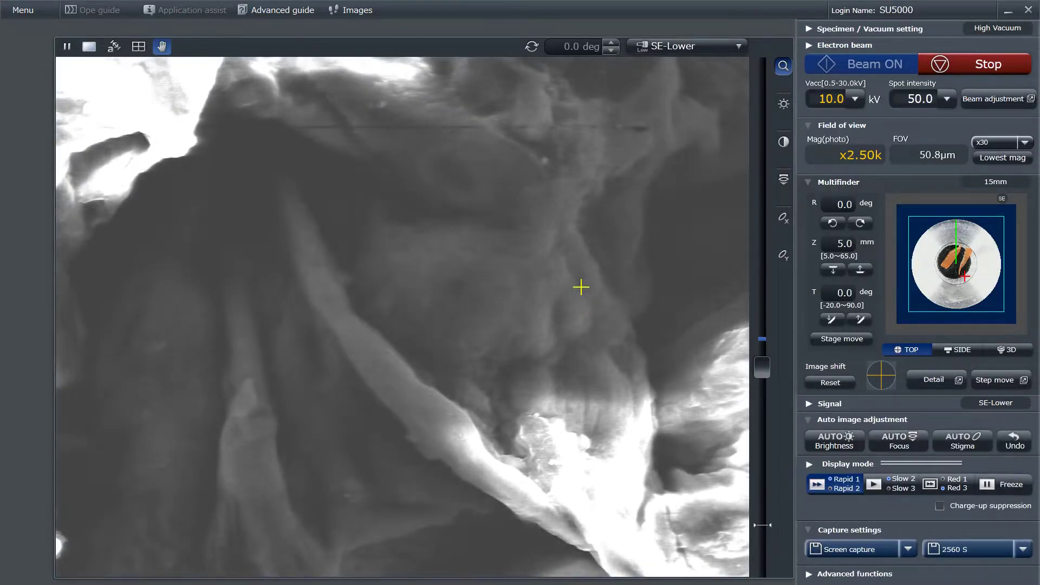
scroll(402, 317, "down", 4)
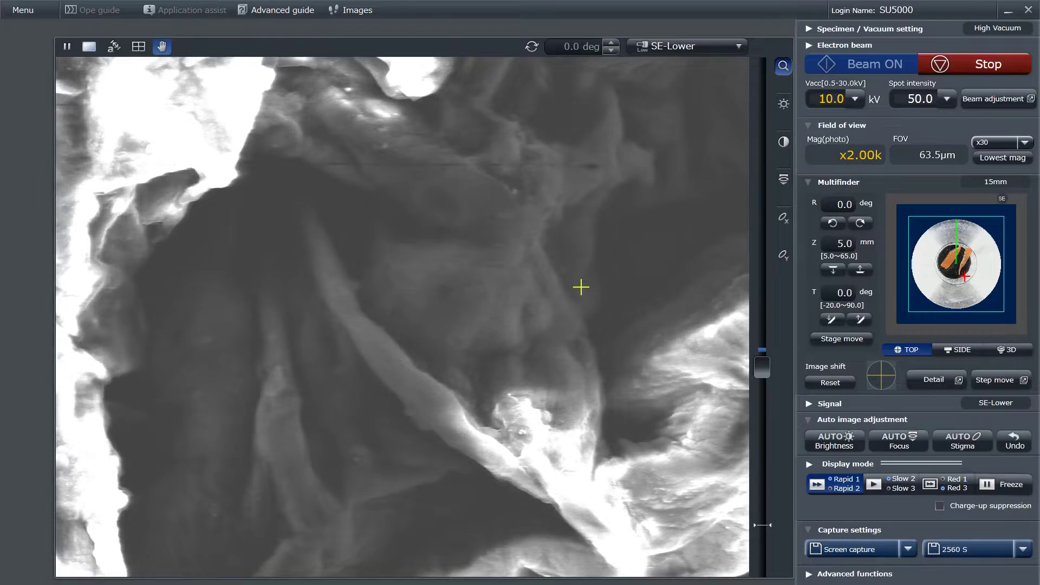
scroll(402, 316, "down", 5)
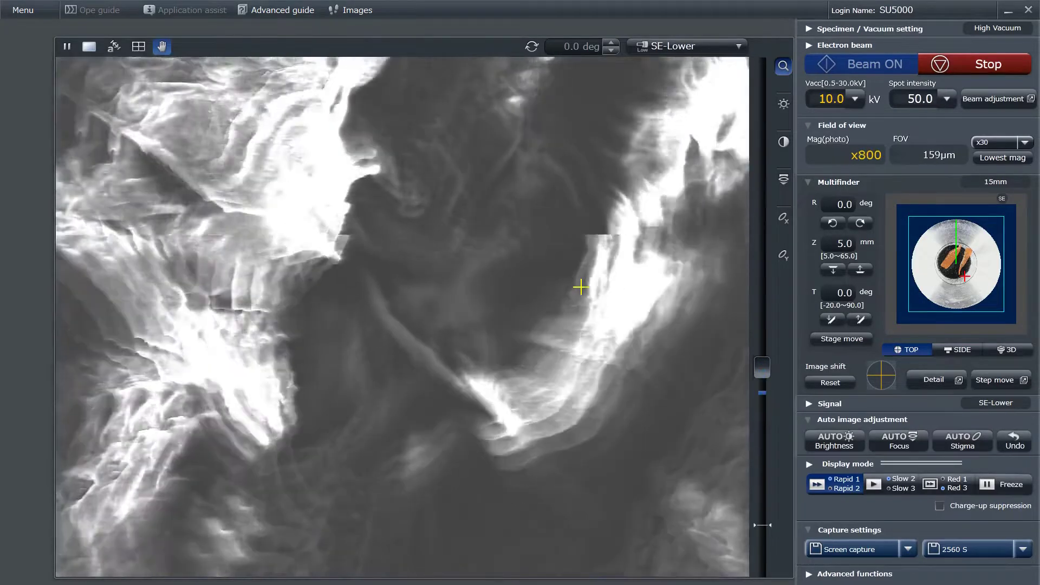
scroll(402, 316, "down", 4)
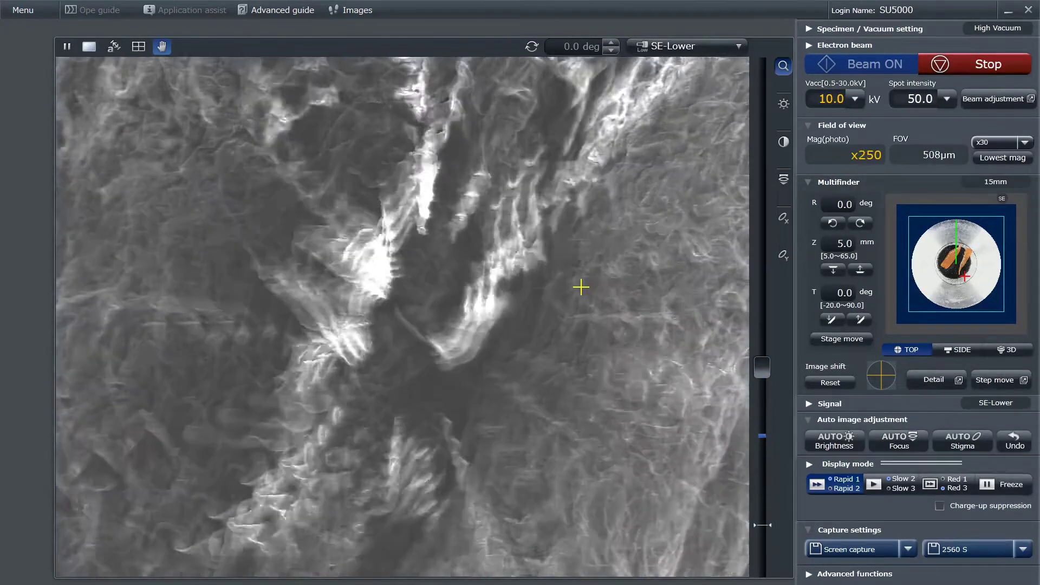
scroll(402, 317, "down", 5)
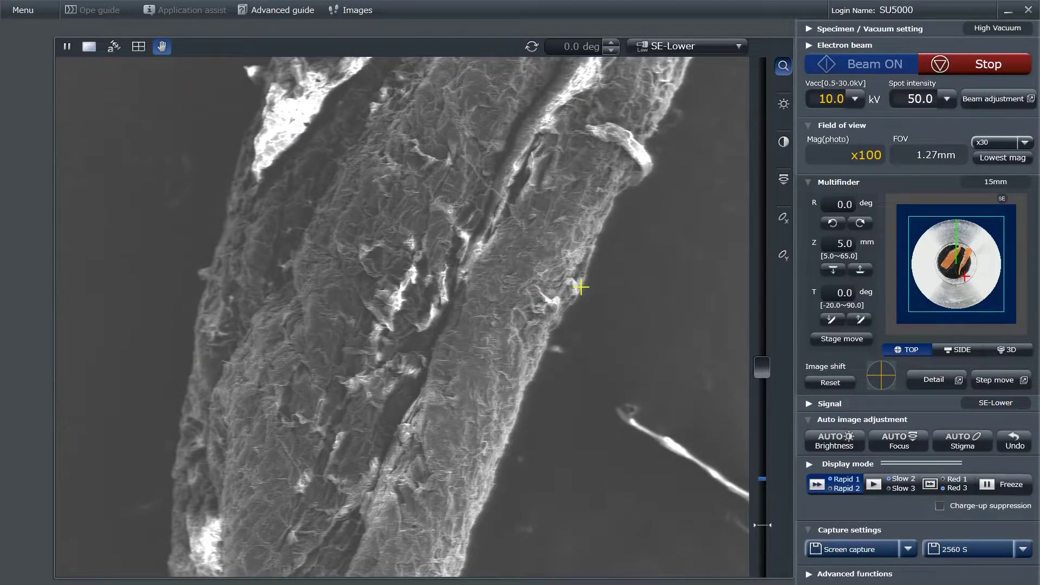
- Magnify the thin fibre crossing the bright ridge of the strip to about x1.10k
scroll(453, 170, "up", 4)
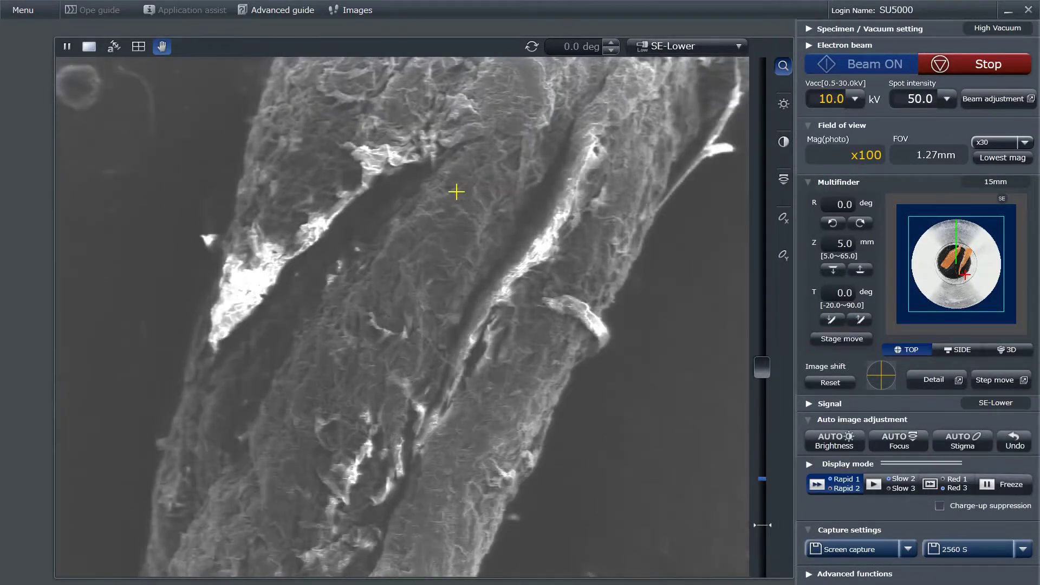
scroll(456, 192, "up", 4)
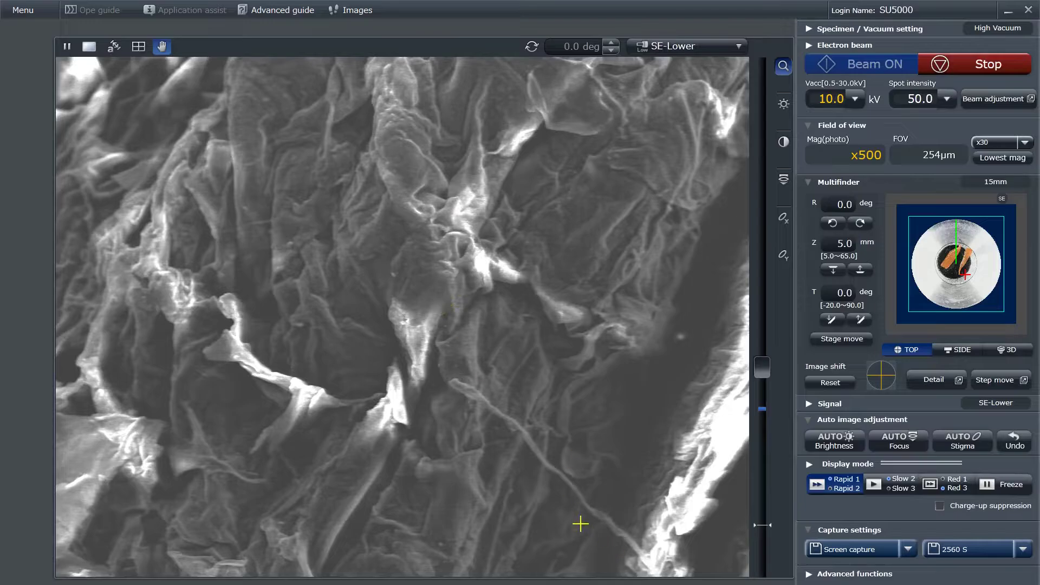
scroll(567, 513, "up", 3)
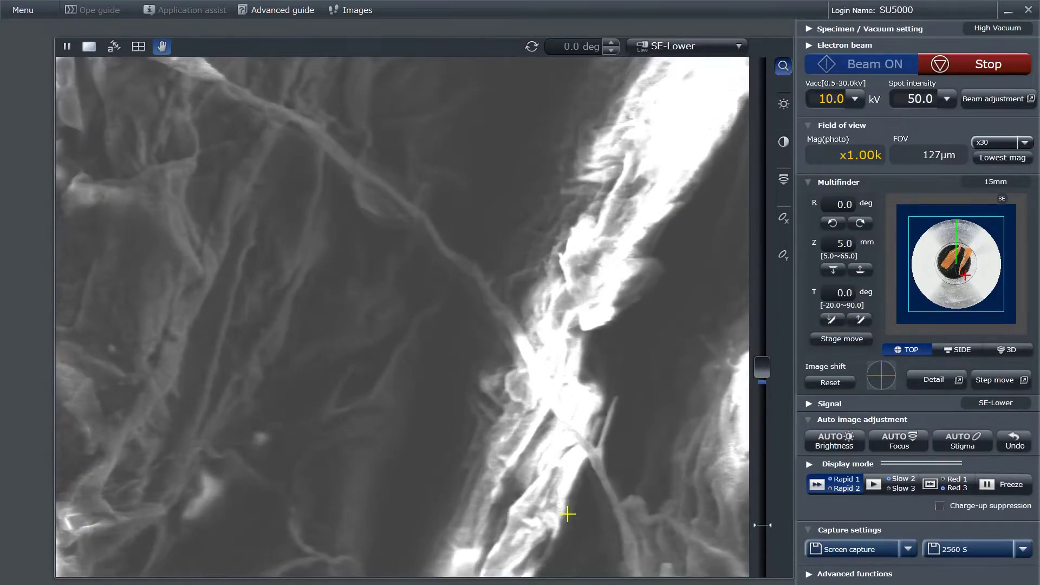
scroll(567, 513, "up", 1)
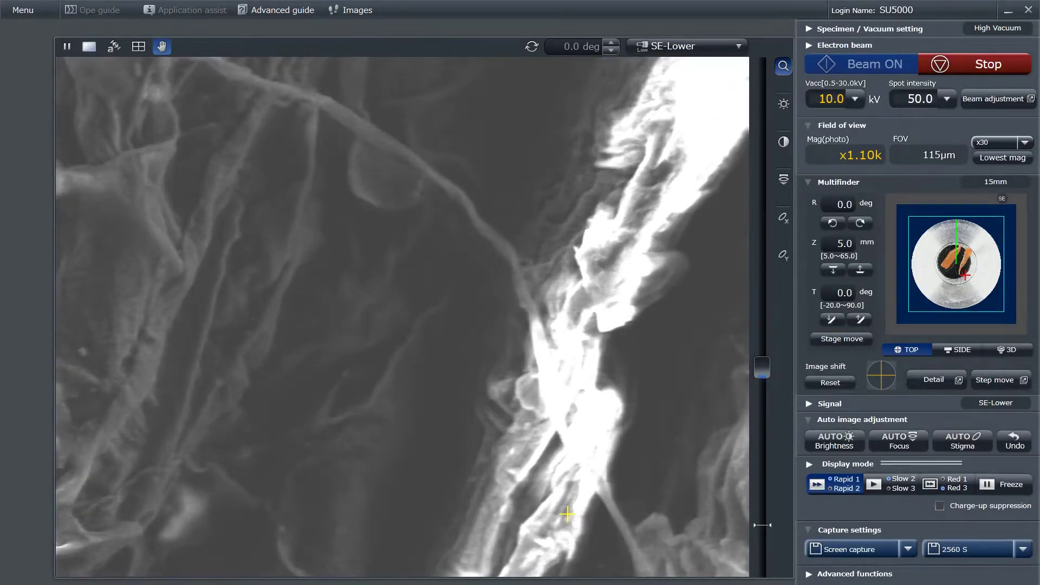
- Lower the magnification to x250 and inspect the wrinkled surface beside the bright ridge at x450
scroll(567, 513, "down", 5)
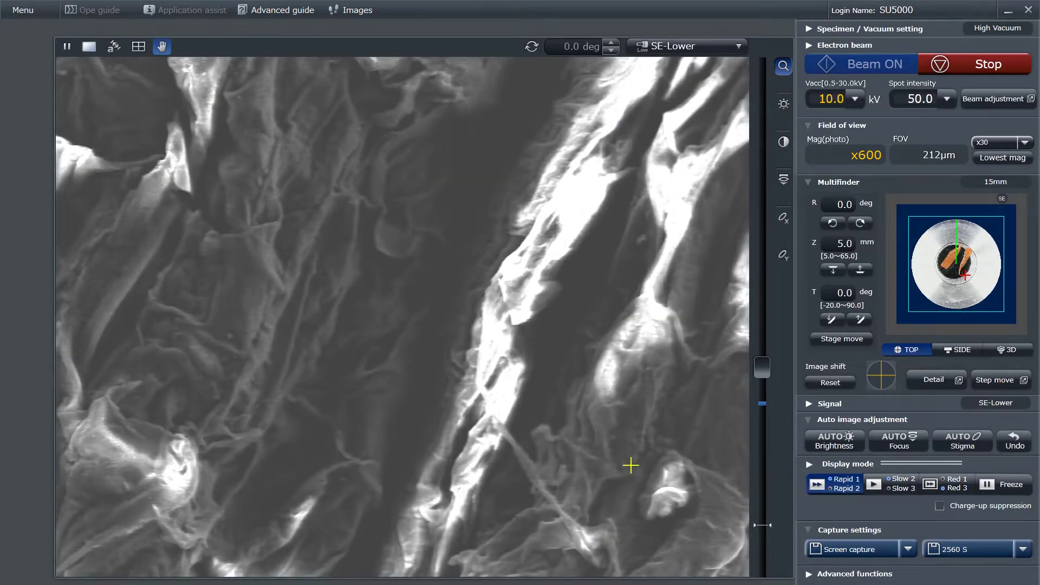
scroll(628, 464, "down", 5)
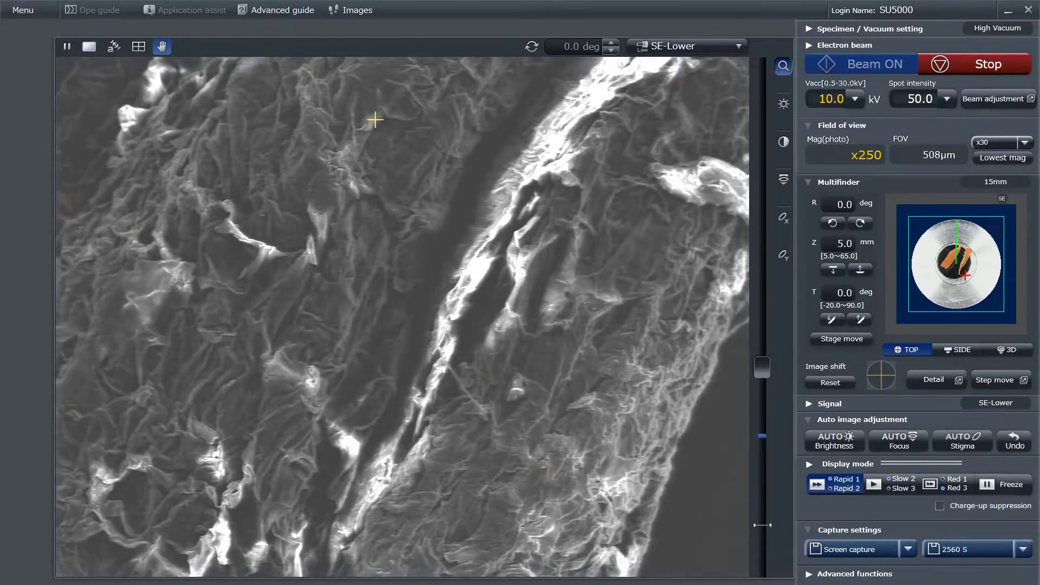
scroll(381, 106, "up", 6)
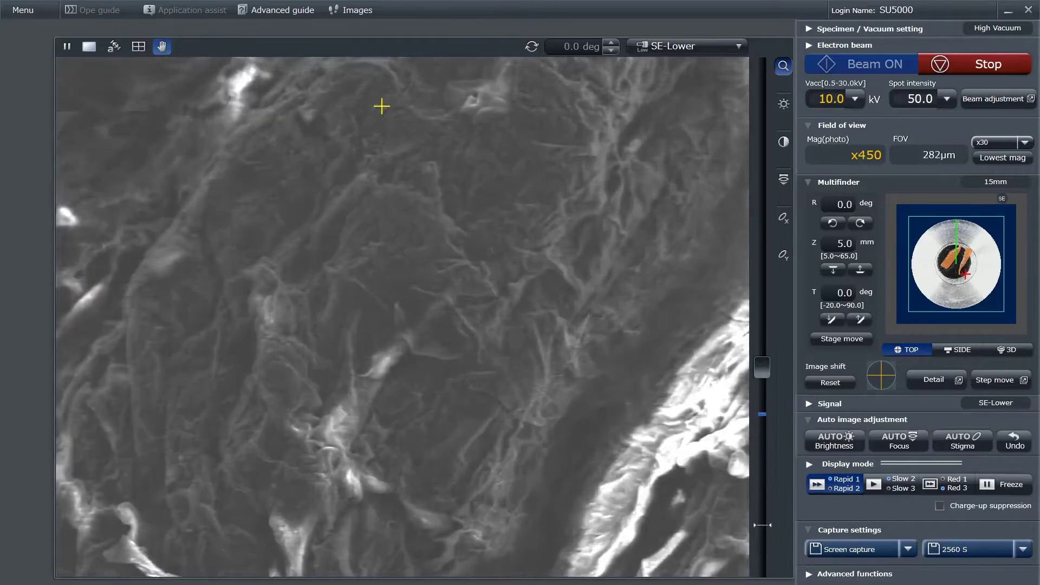
- Magnify the folded flake beside the bright ridge to x2.00k, examining it at x1.10k and x1.50k on the way
scroll(382, 106, "up", 4)
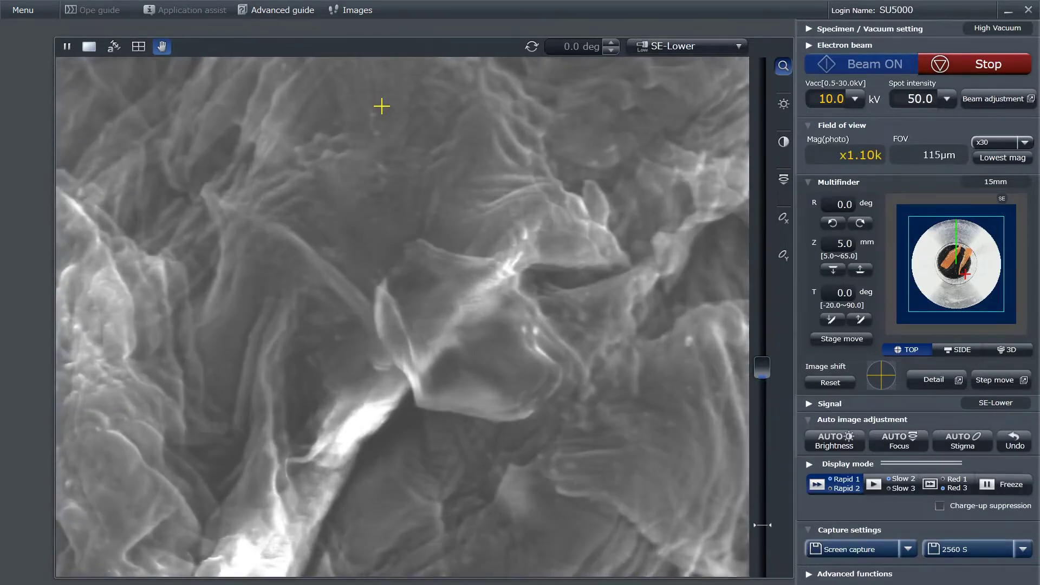
scroll(382, 106, "up", 2)
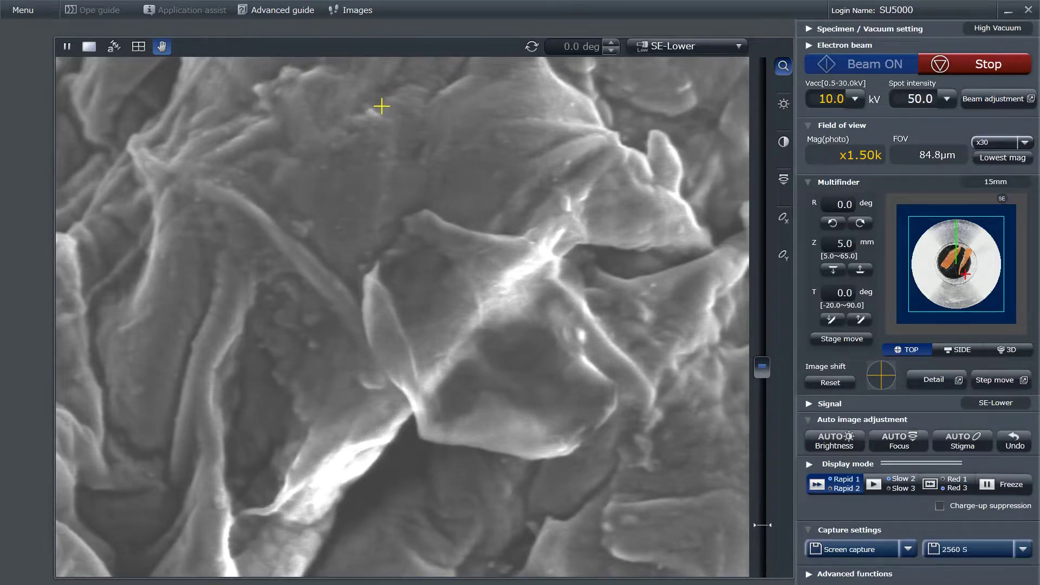
scroll(382, 106, "down", 1)
scroll(381, 106, "up", 1)
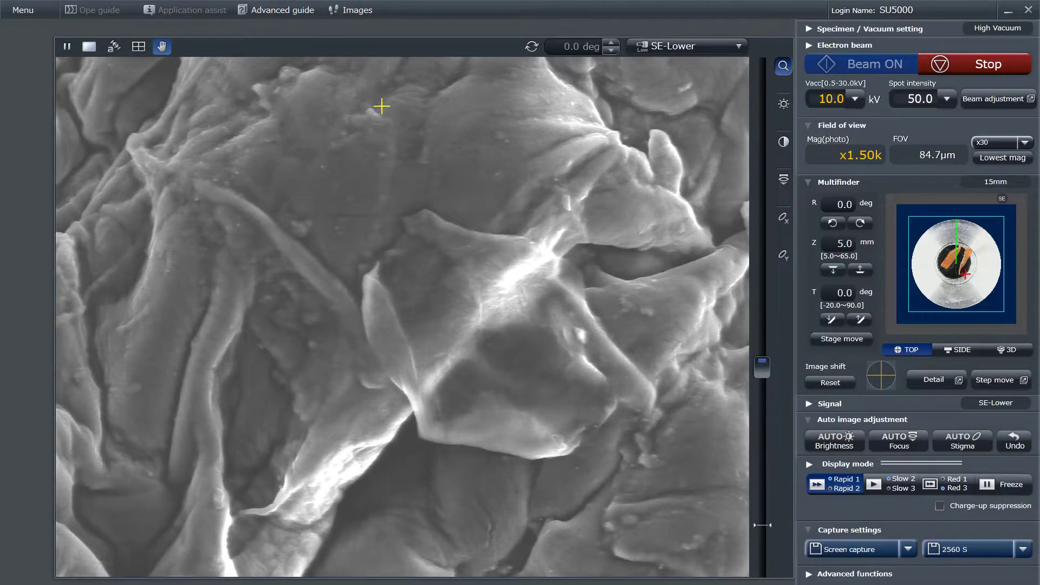
scroll(382, 106, "up", 2)
scroll(382, 106, "up", 1)
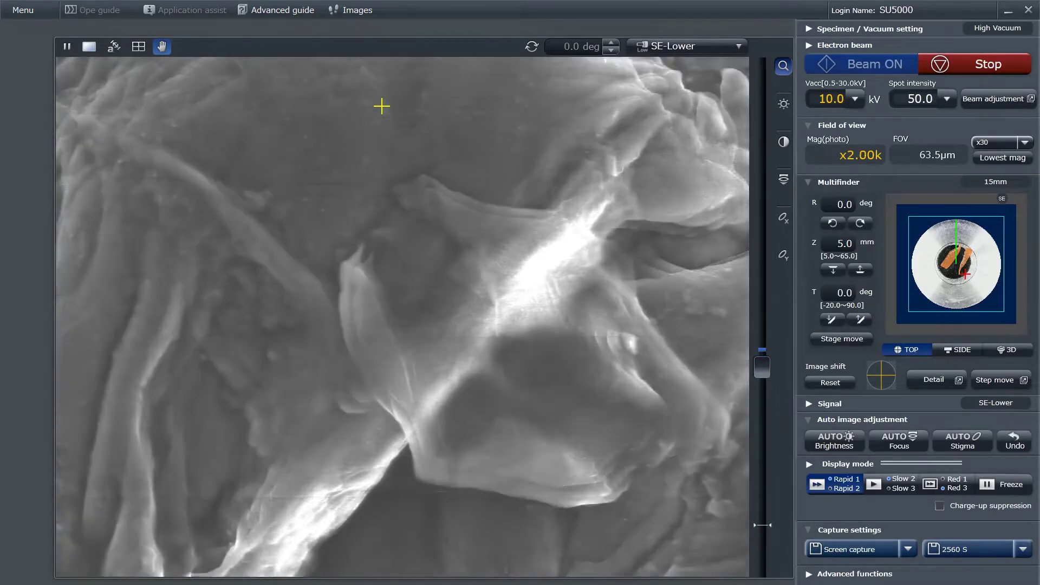
- Examine the flake's pointed, upright edge at increasing magnification up to x6.00k
scroll(382, 106, "up", 1)
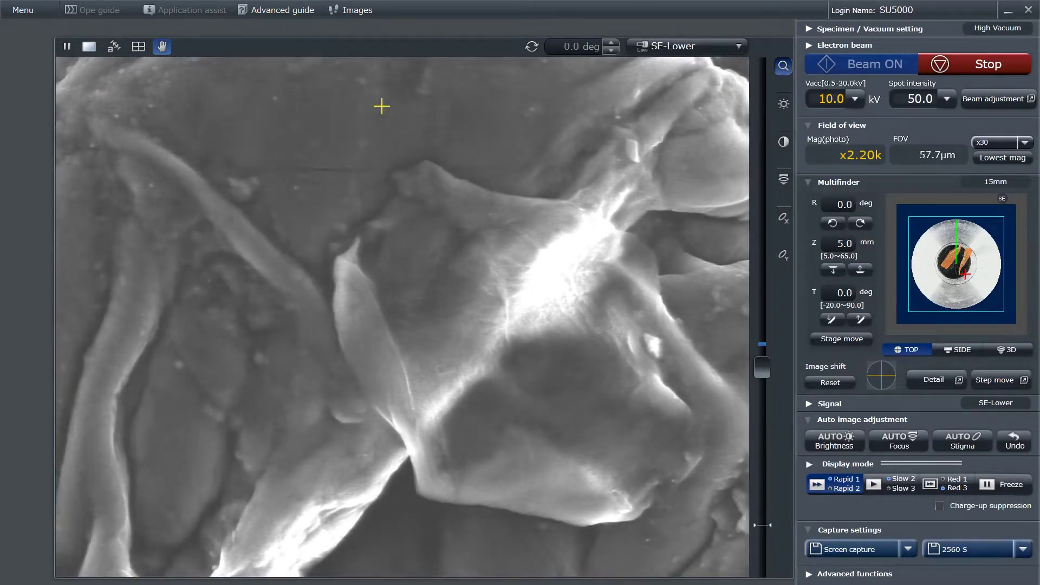
scroll(381, 106, "up", 1)
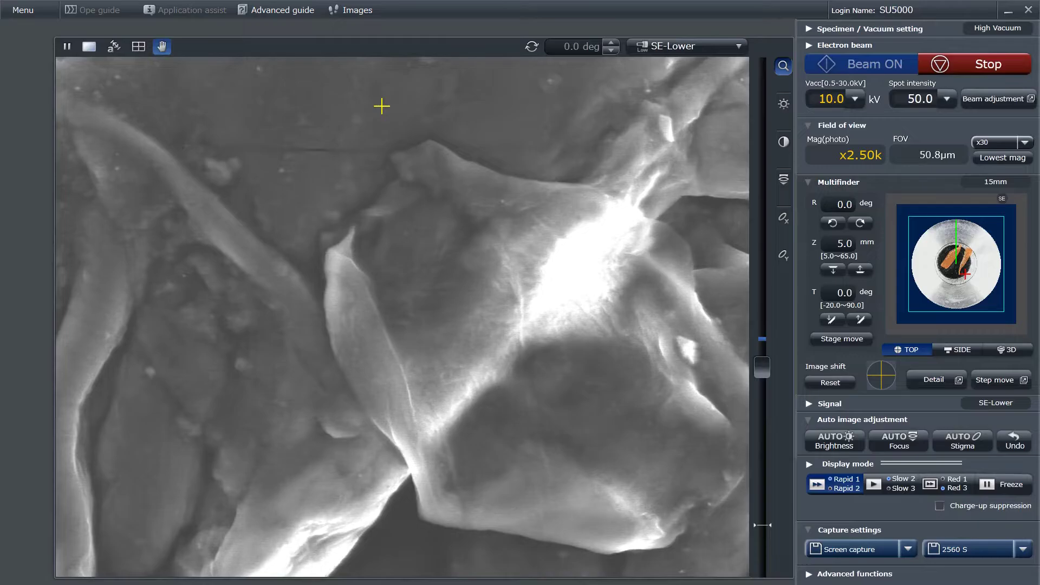
scroll(381, 106, "up", 1)
scroll(382, 106, "up", 1)
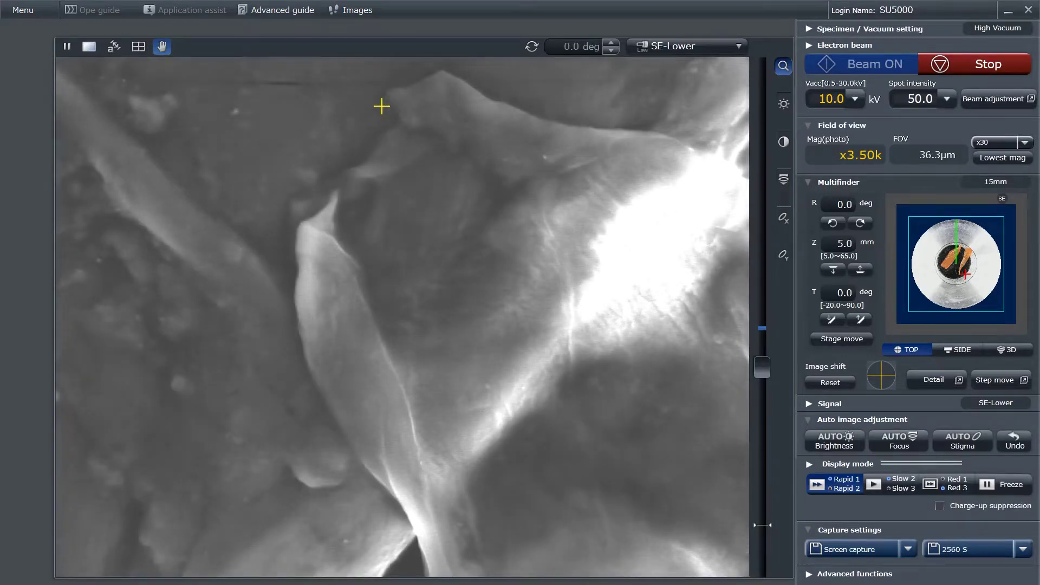
scroll(382, 107, "up", 2)
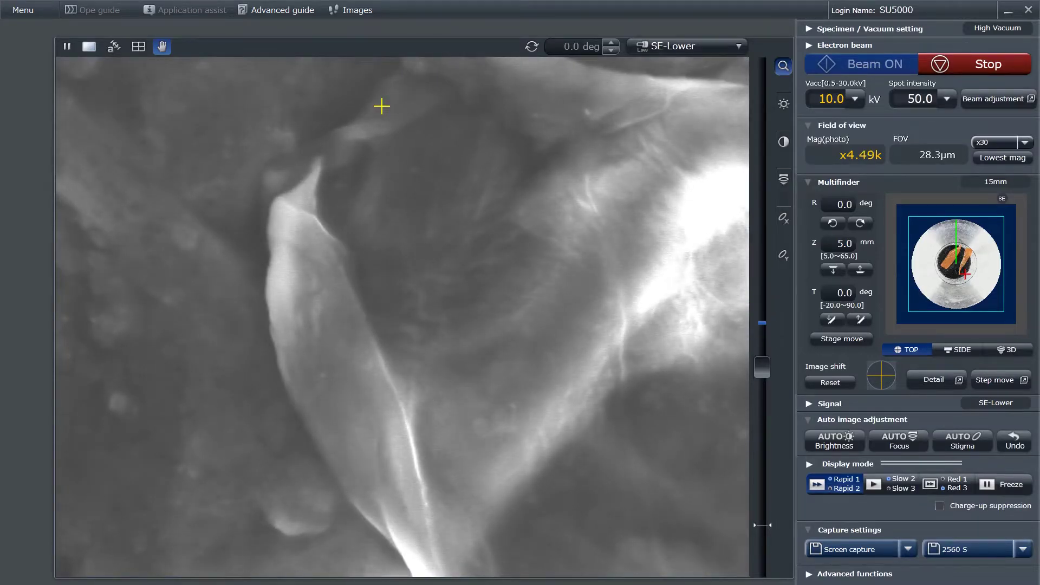
scroll(382, 106, "up", 2)
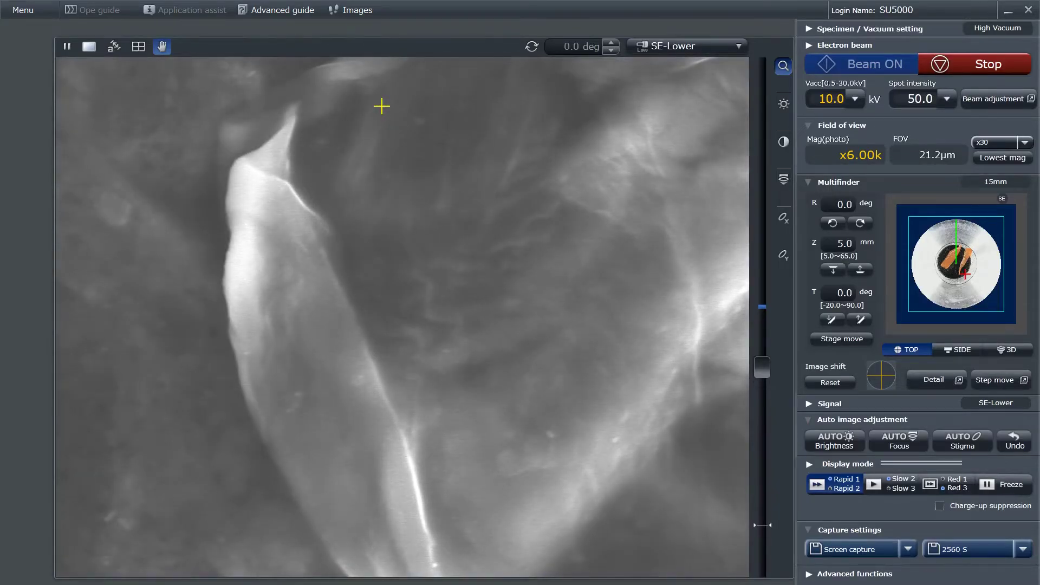
- Lower the magnification to a x70 overview of the strip at 5.0 kV and stop the electron beam
scroll(381, 107, "down", 10)
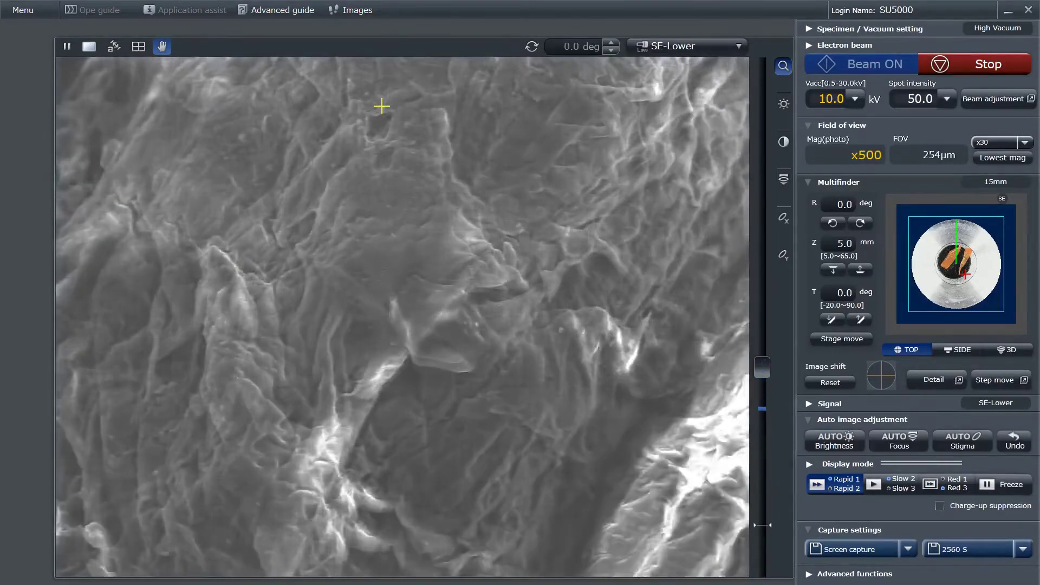
scroll(382, 106, "down", 4)
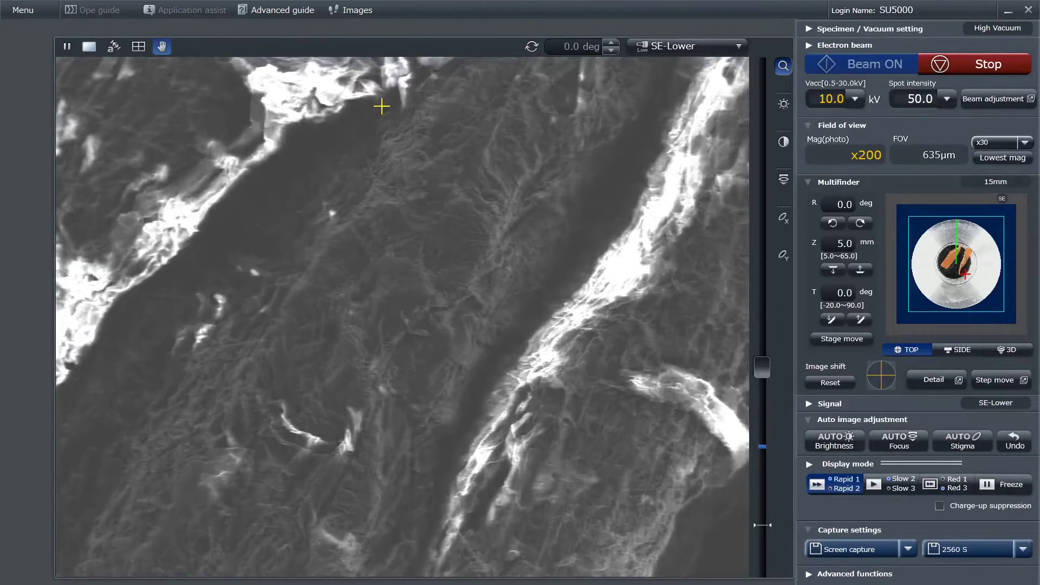
scroll(382, 106, "down", 4)
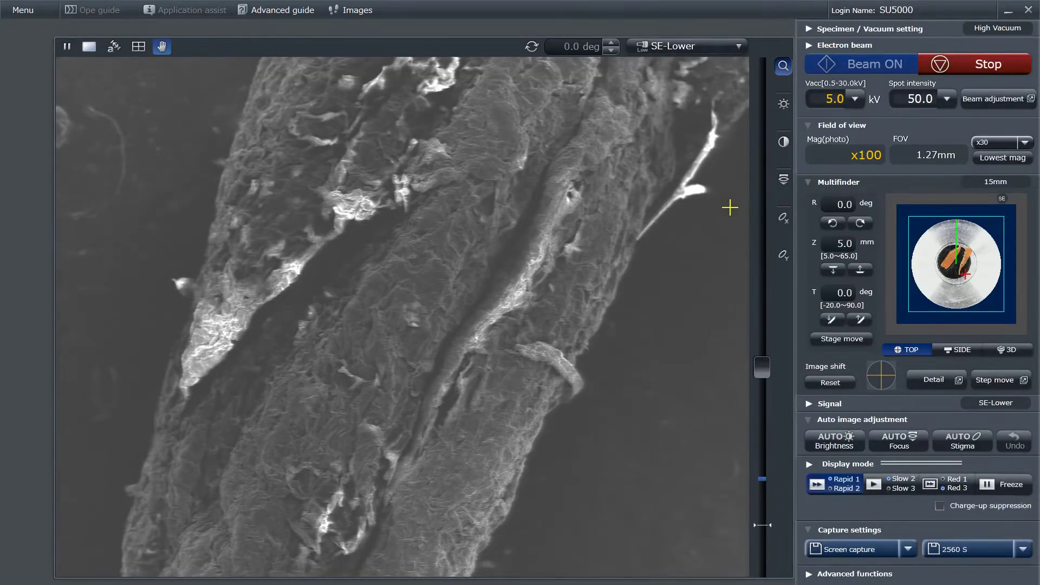
scroll(729, 208, "down", 3)
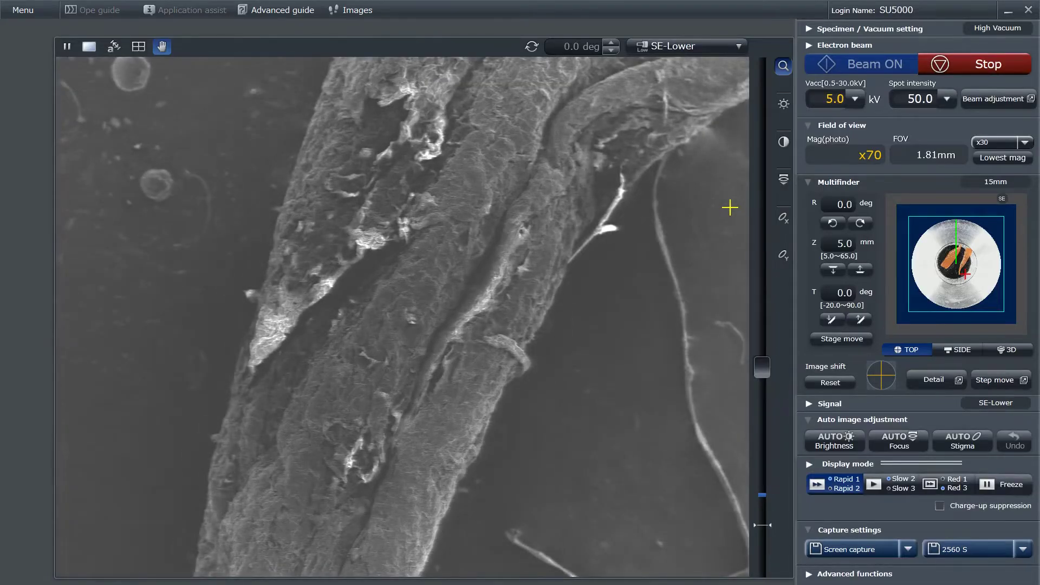
left_click(999, 70)
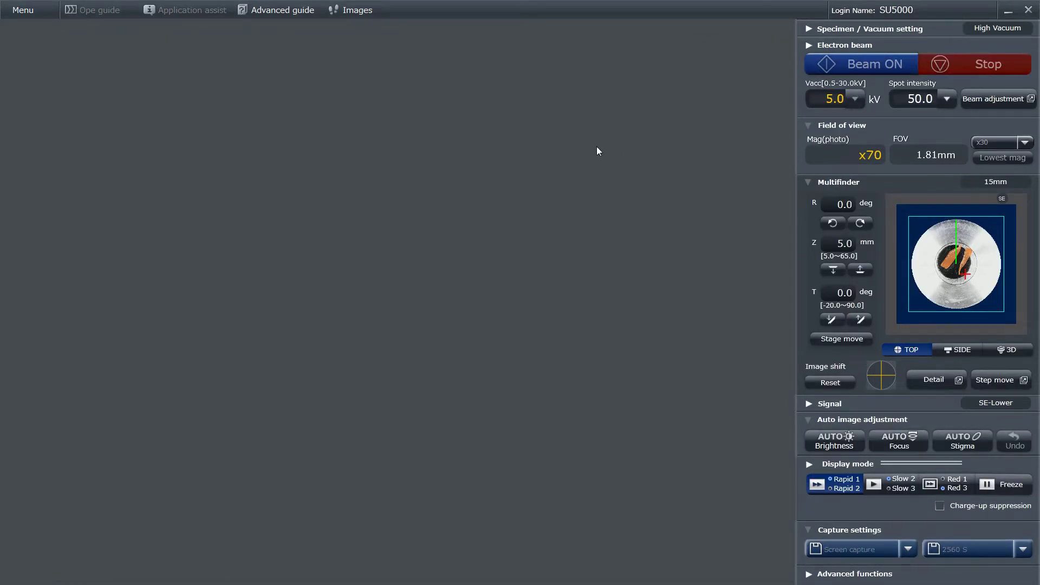